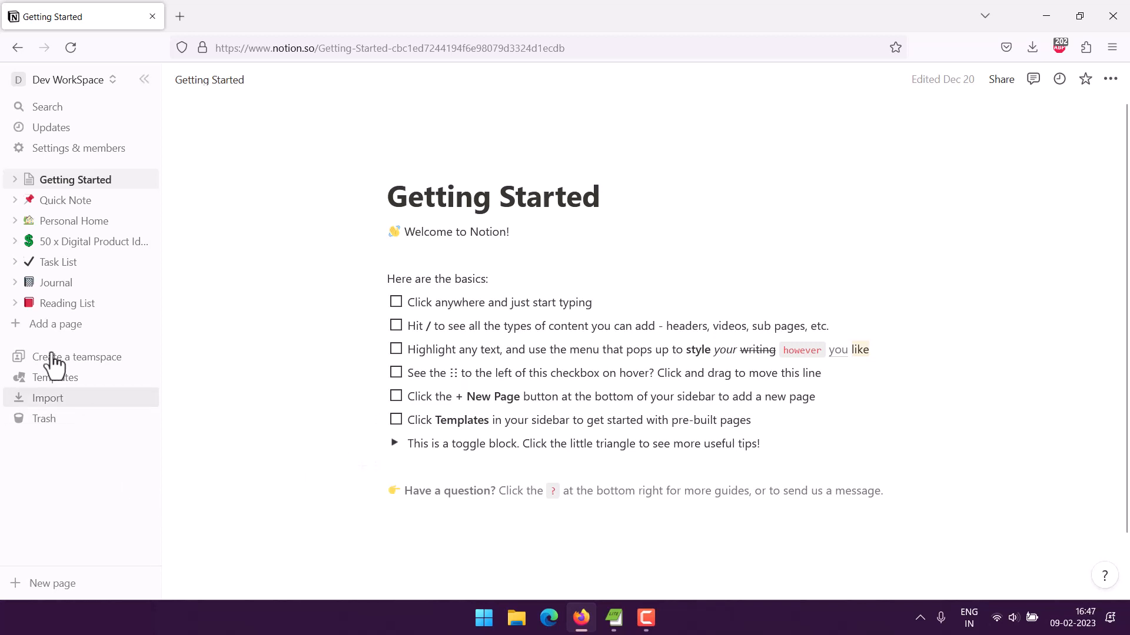
Step: Add a new page to the workspace and set it up as a table with a new database
click(51, 332)
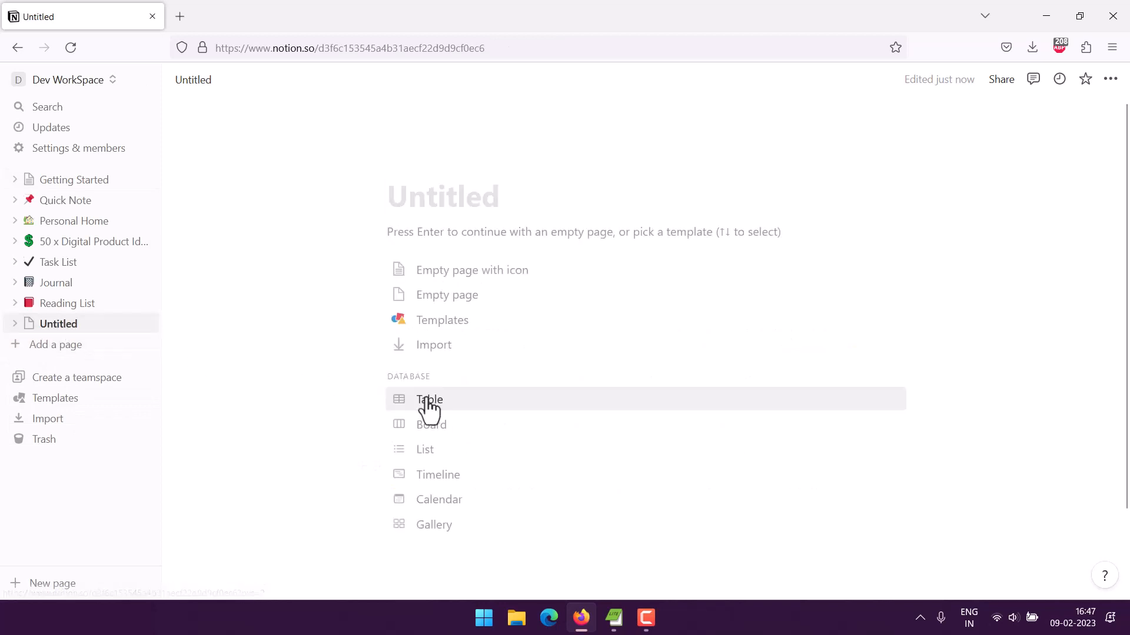
click(419, 399)
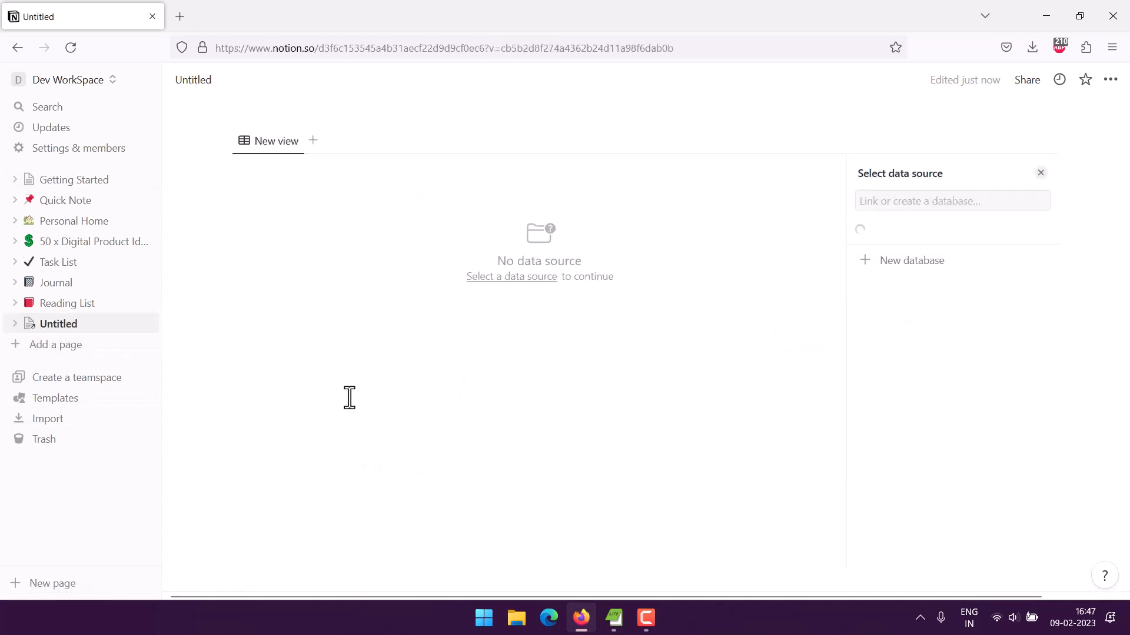
click(885, 393)
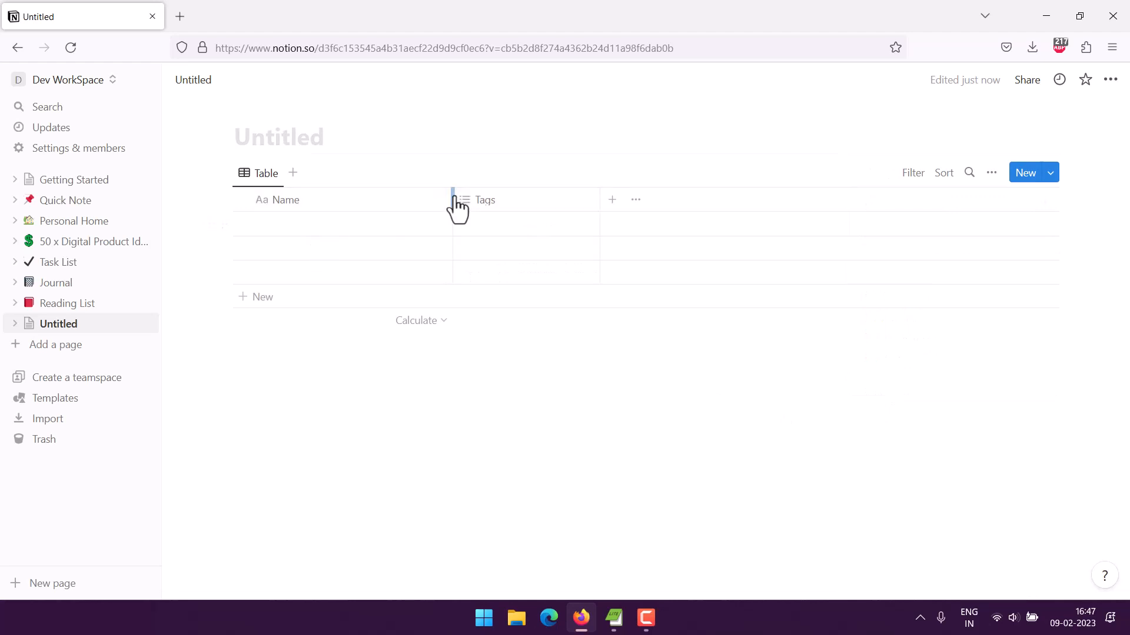
Step: Rename the table's Name column as Merchant Place/Name and adjust its width to fit the heading
drag(455, 200, 273, 224)
click(280, 206)
text(E)
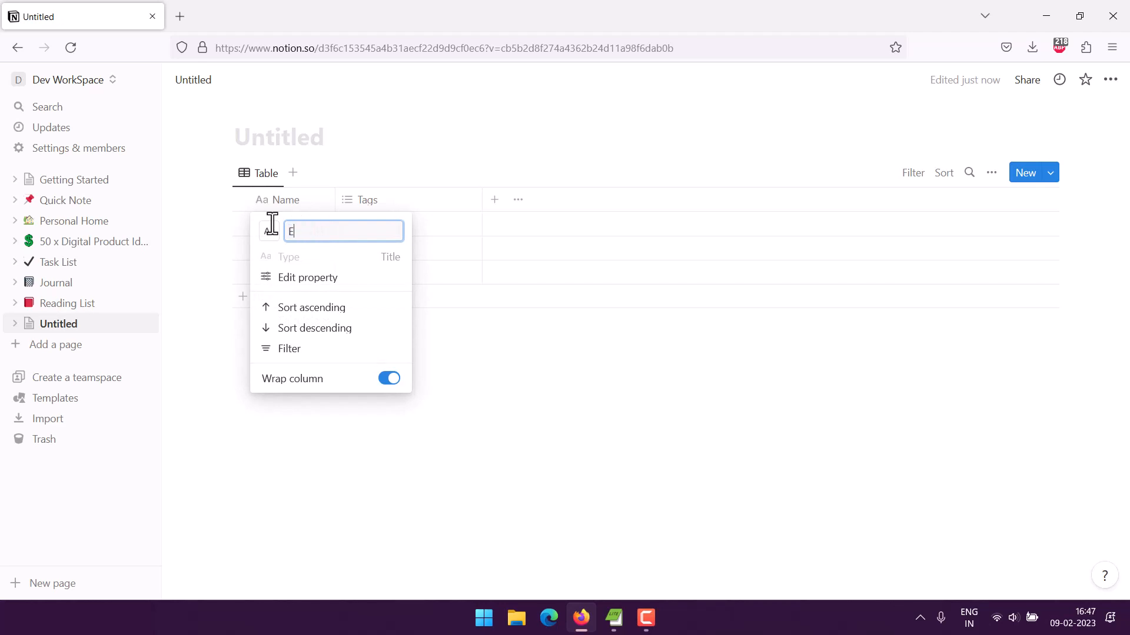
text(xpense)
key(BackSpace)
key(BackSpace)
key(BackSpace)
key(BackSpace)
key(BackSpace)
key(BackSpace)
key(BackSpace)
text(Merchant Place/Name)
click(272, 534)
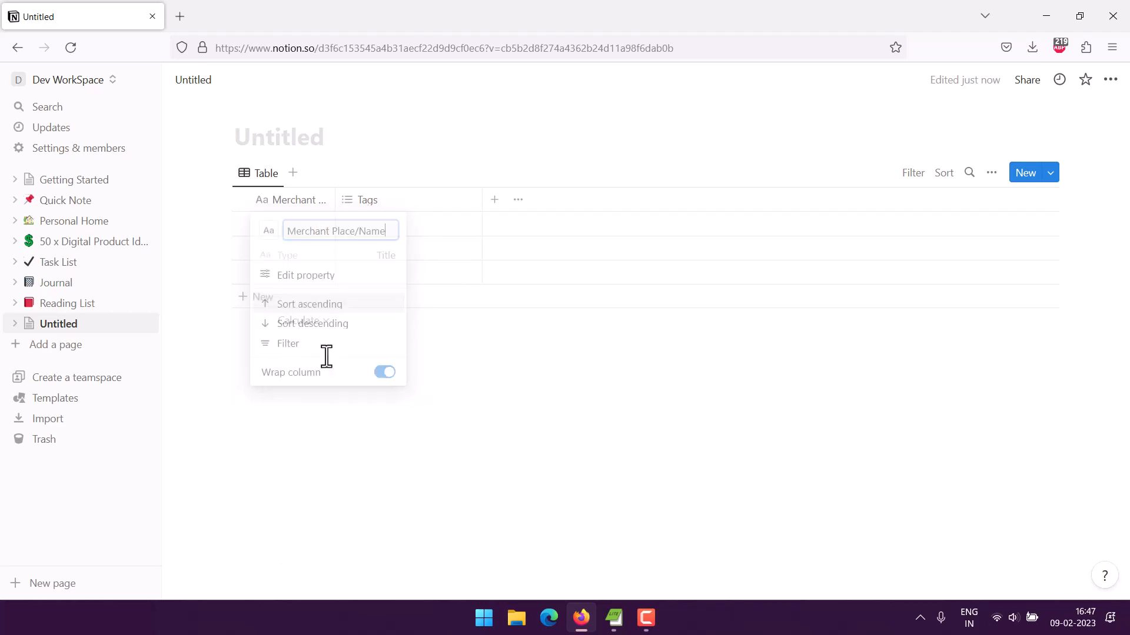
drag(336, 200, 381, 200)
Step: Delete the Tags property from the table
click(434, 209)
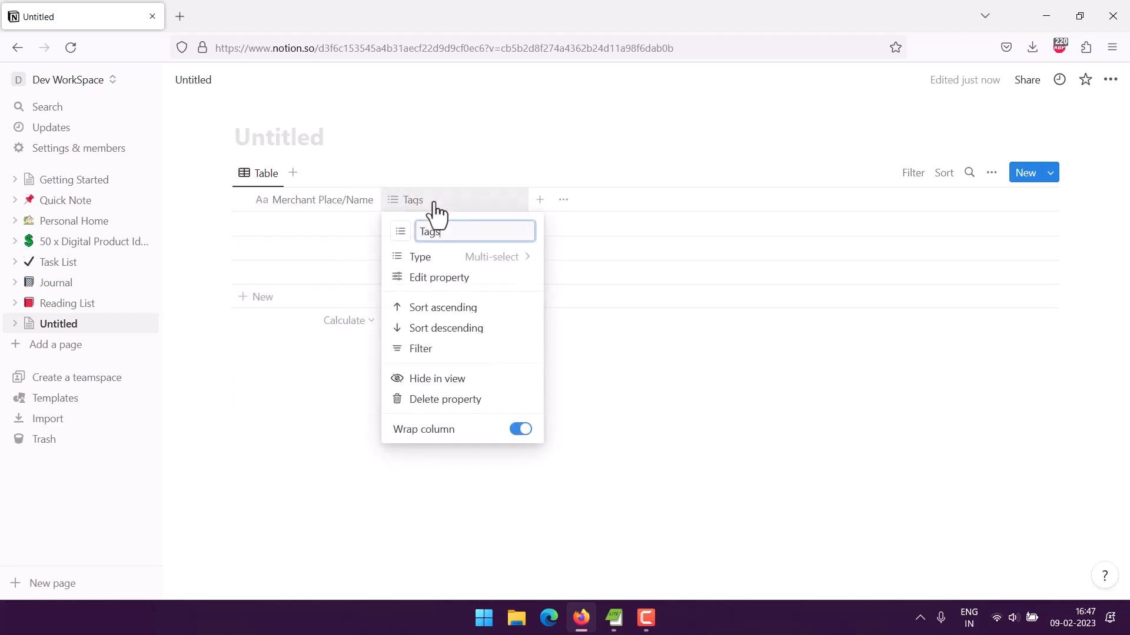
click(431, 401)
click(517, 340)
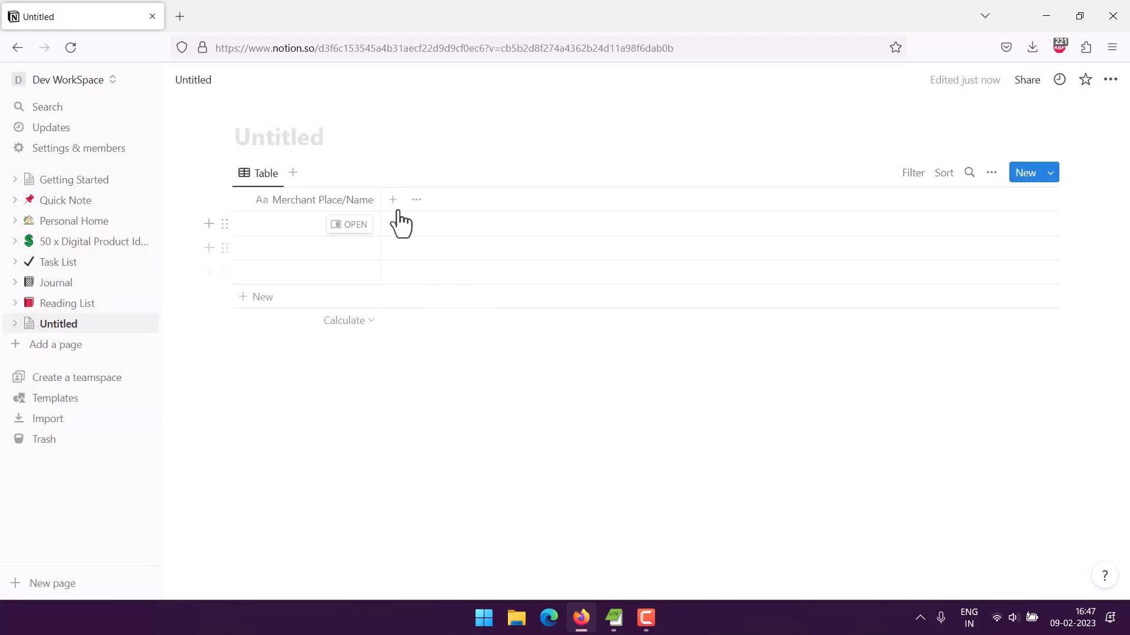
Step: Add a Date property beside the Merchant Place/Name column and narrow its column
click(393, 200)
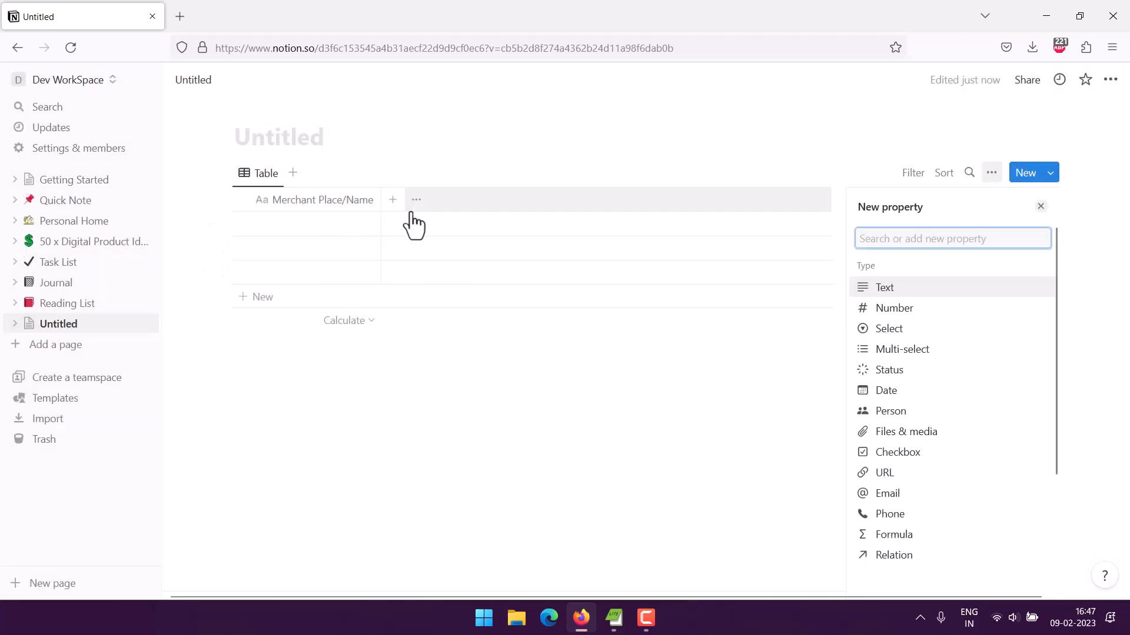
click(888, 392)
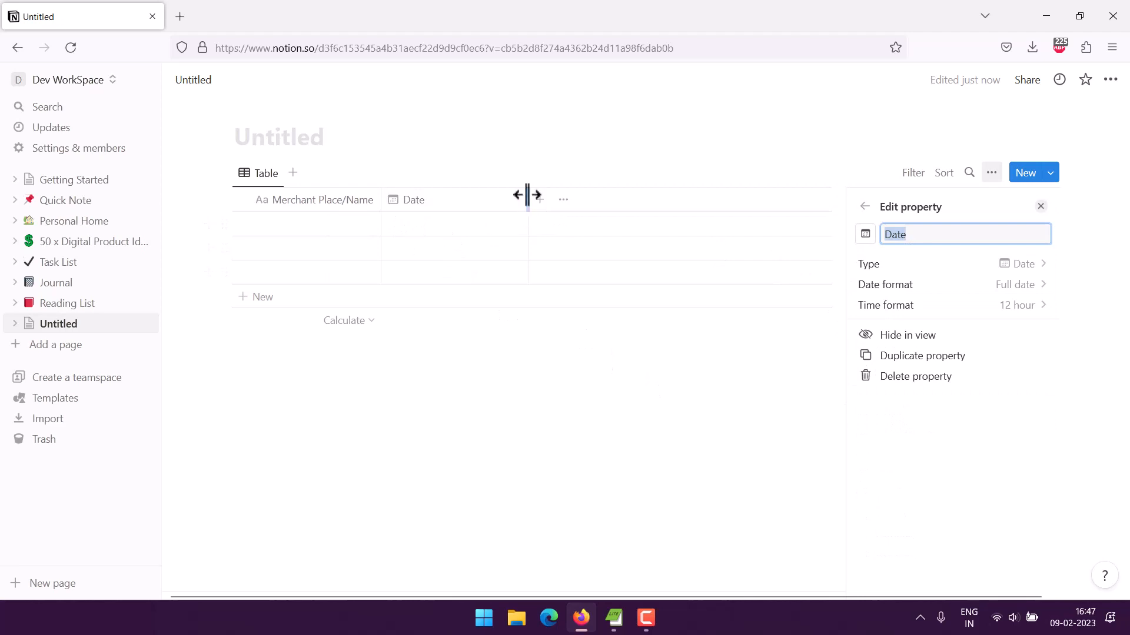
drag(527, 199, 453, 203)
click(470, 201)
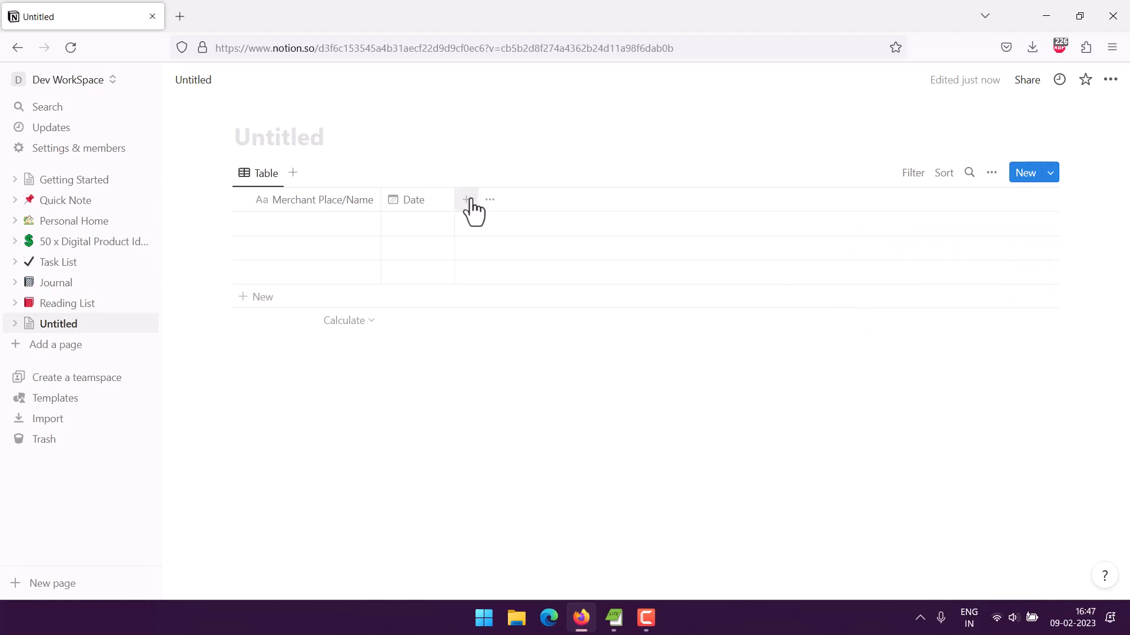
Step: Add a text property named Description after the Date column and narrow its column
click(470, 202)
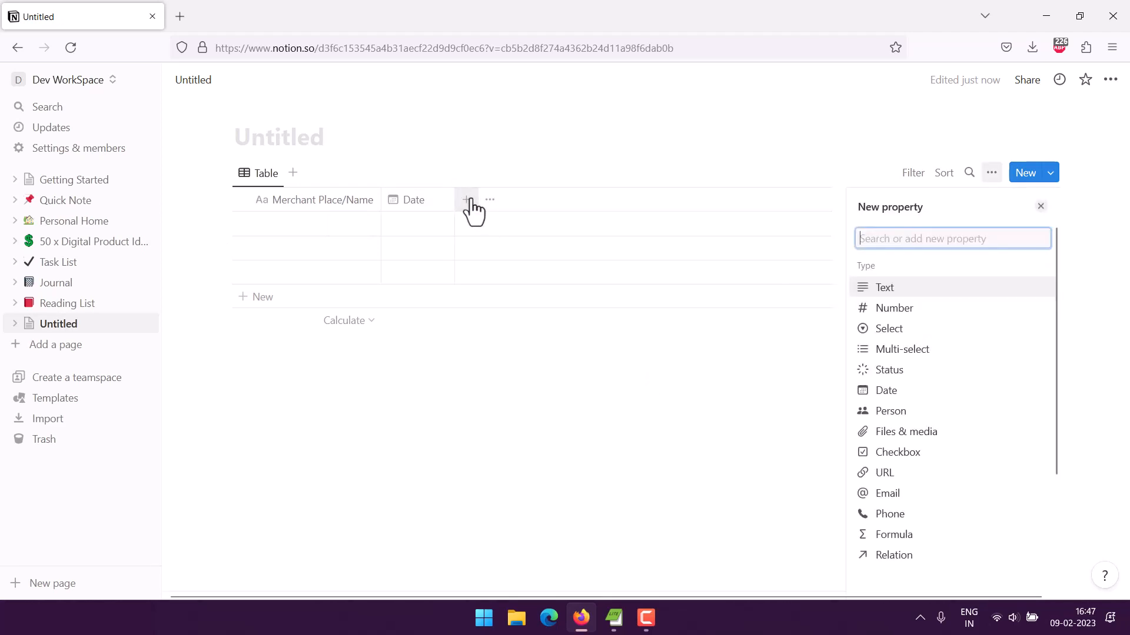
click(885, 288)
text(D)
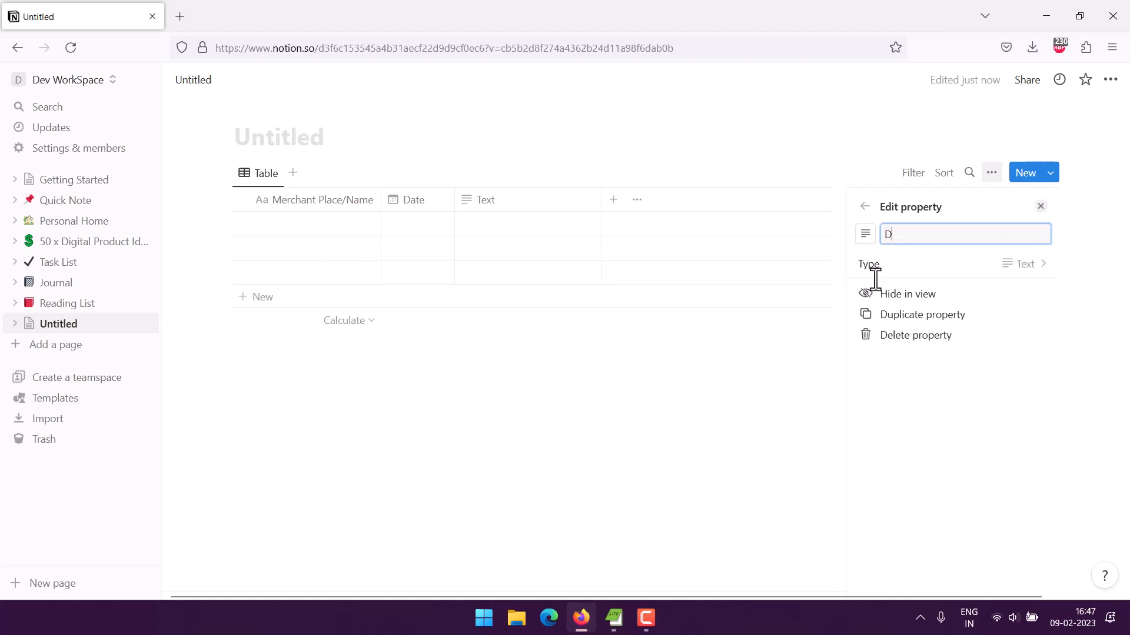
text(escriptio)
key(BackSpace)
text(ption)
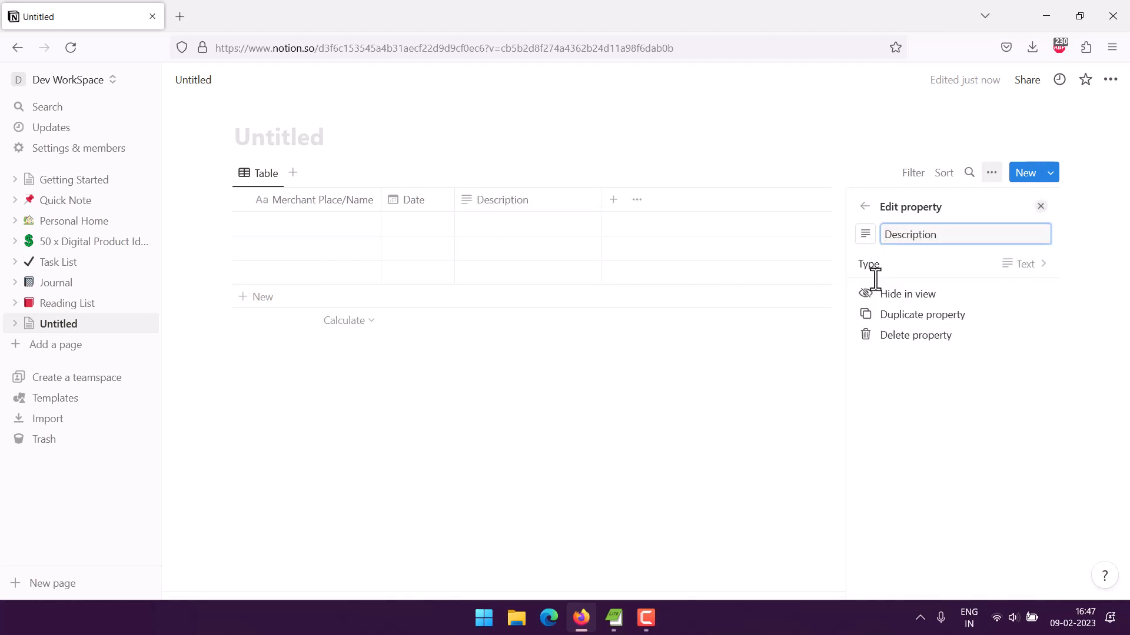
drag(601, 196, 543, 189)
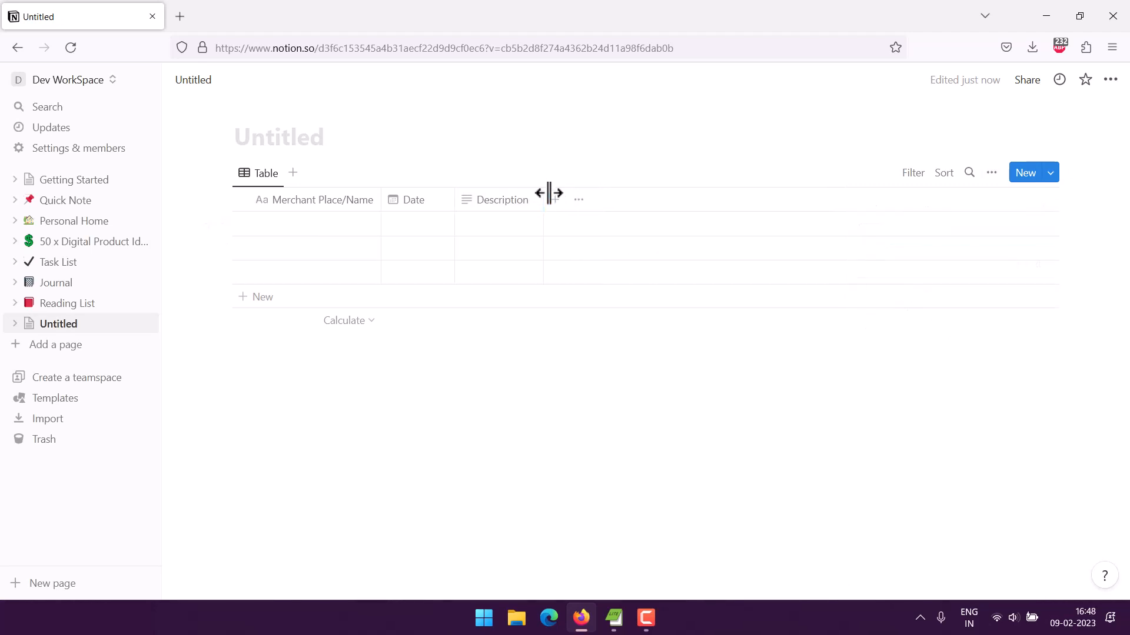
Step: Add a number property named Amount in US Dollar format after Description and narrow its column
click(555, 199)
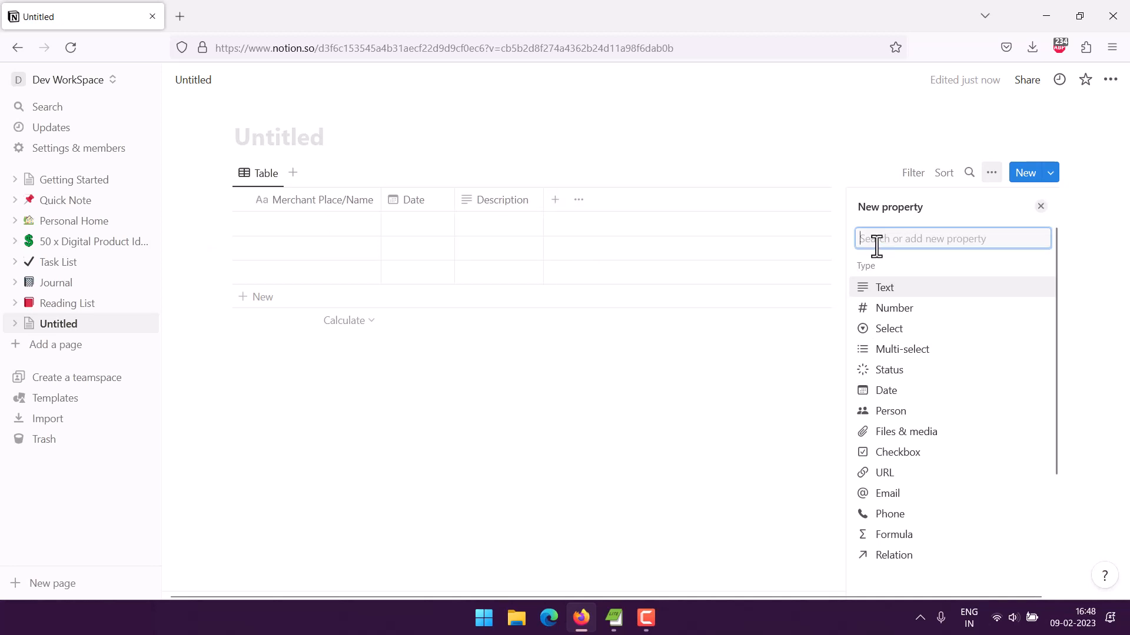
text(a)
key(BackSpace)
click(896, 307)
click(897, 284)
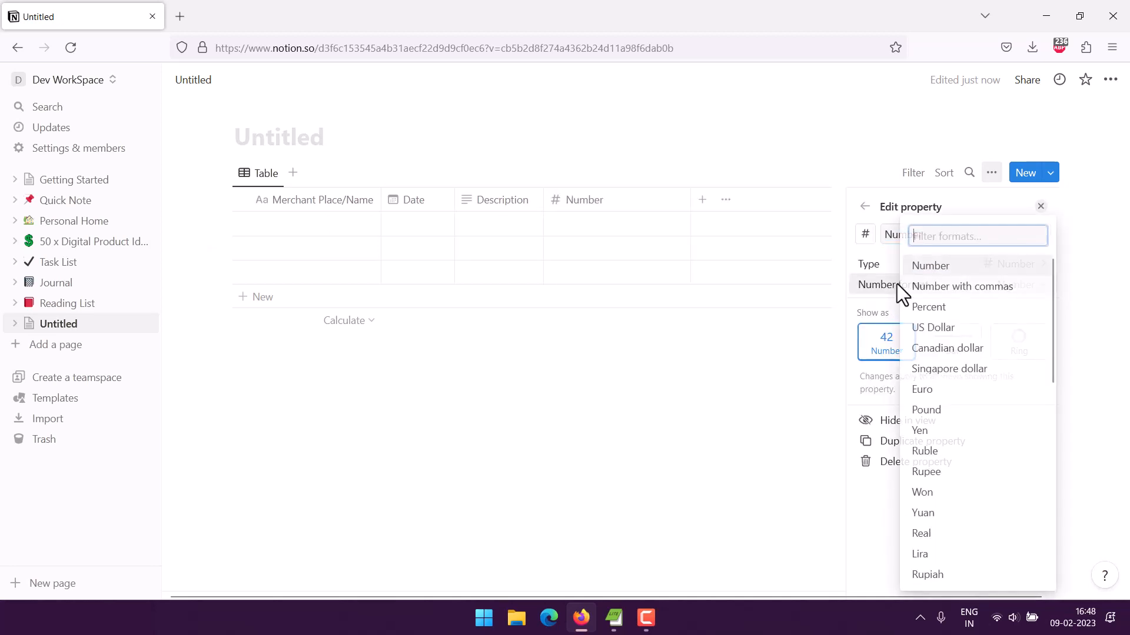
click(933, 327)
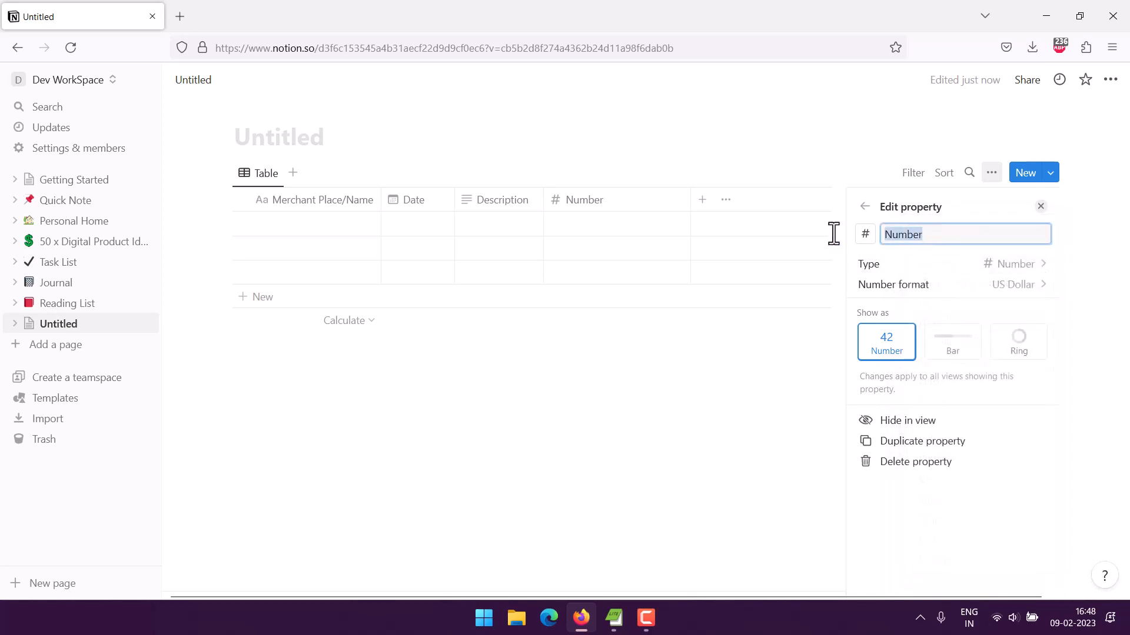
text(Amount)
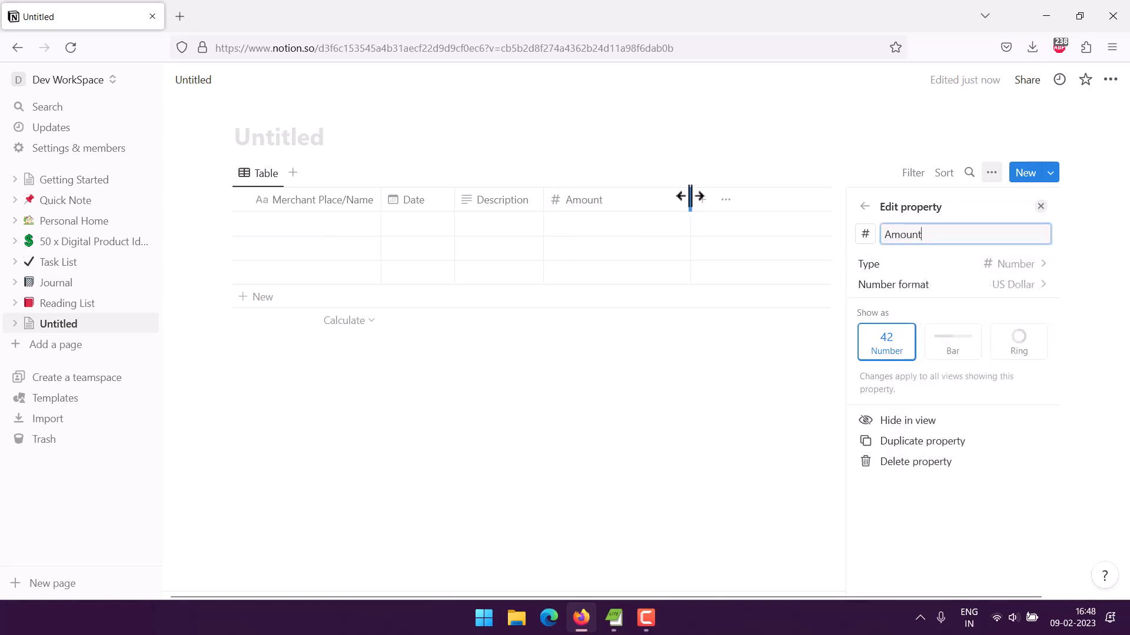
drag(691, 196, 635, 193)
click(642, 350)
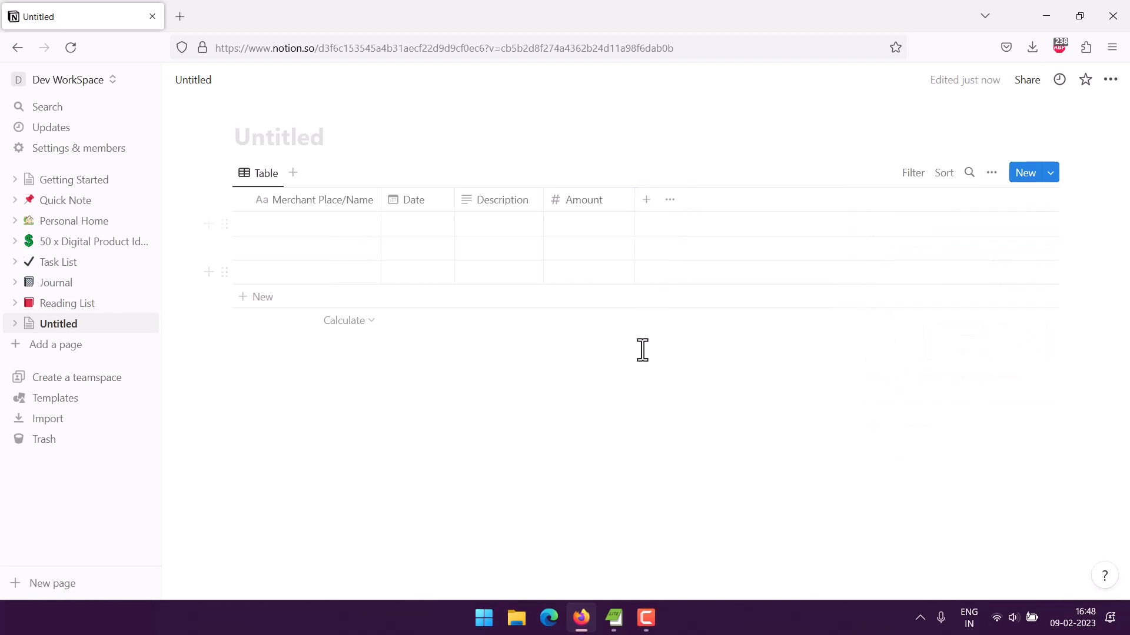
Step: Add a select property named Category after the Amount column
click(645, 201)
click(875, 326)
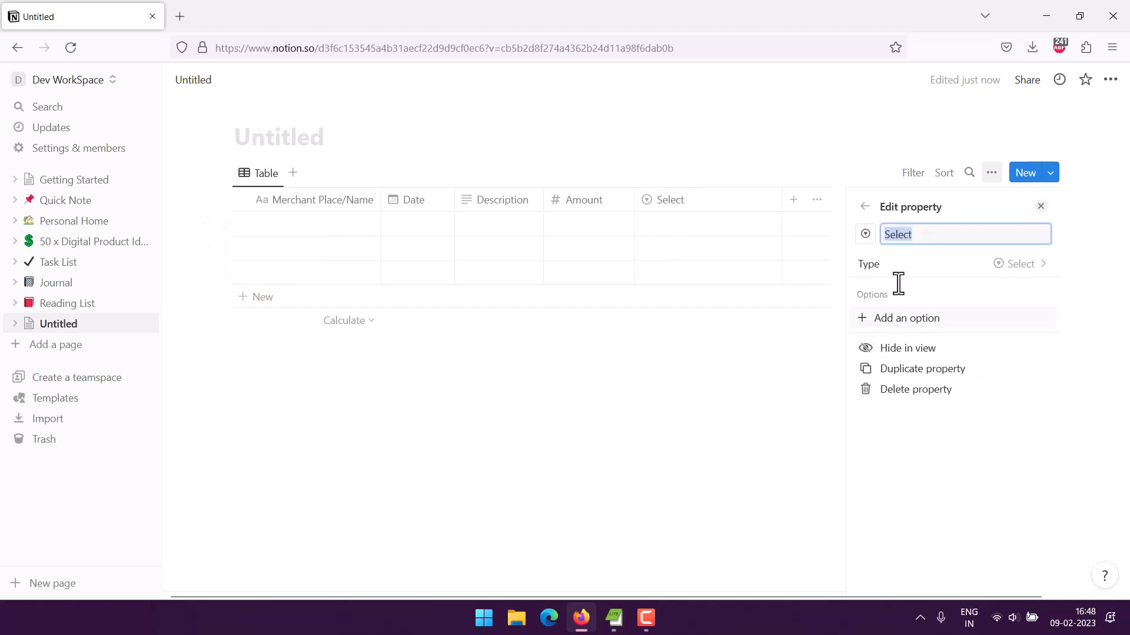
text(Category)
Step: Add the options Food, Electronics, Travel, Mall, Online Expense, Subscriptions and Others to the Category property
click(920, 317)
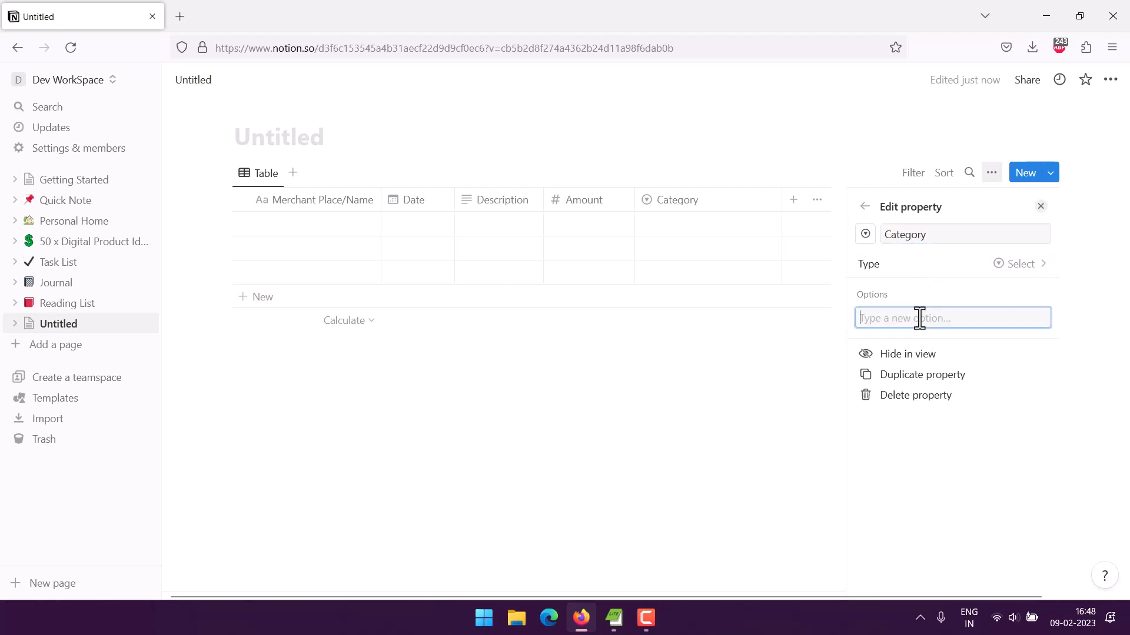
text(Food)
key(Return)
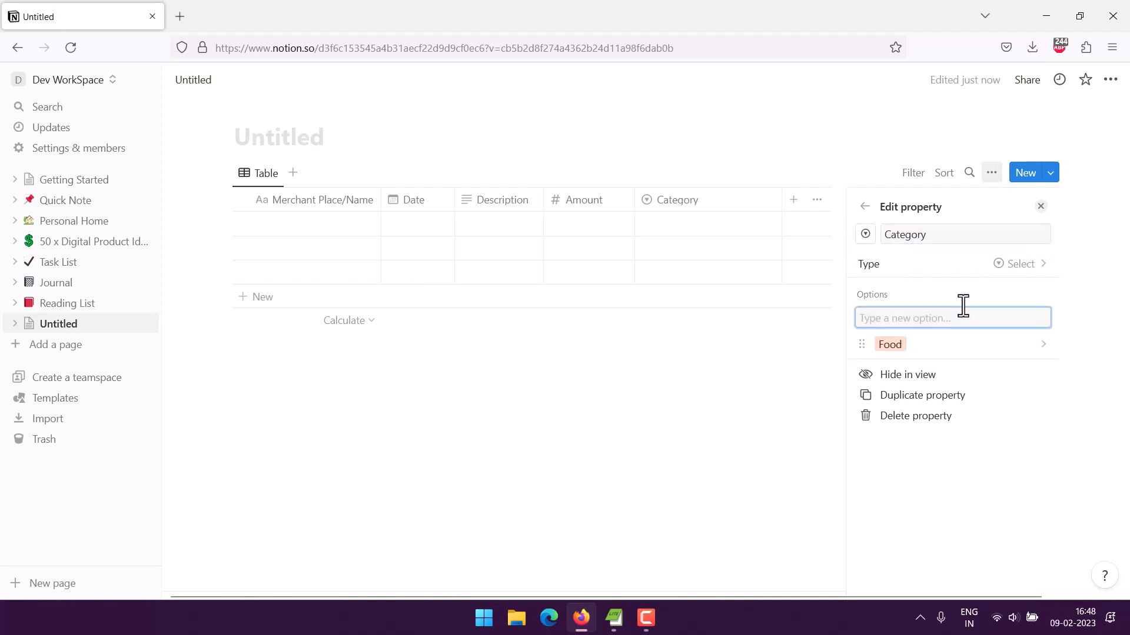
text(Electronics)
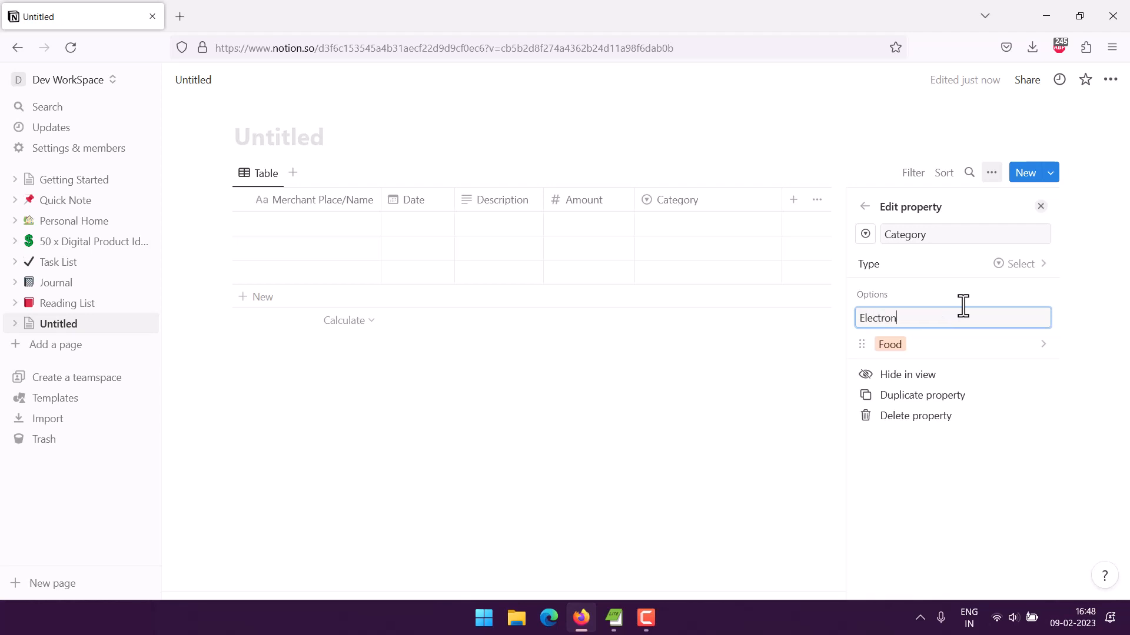
key(Return)
text(Travel)
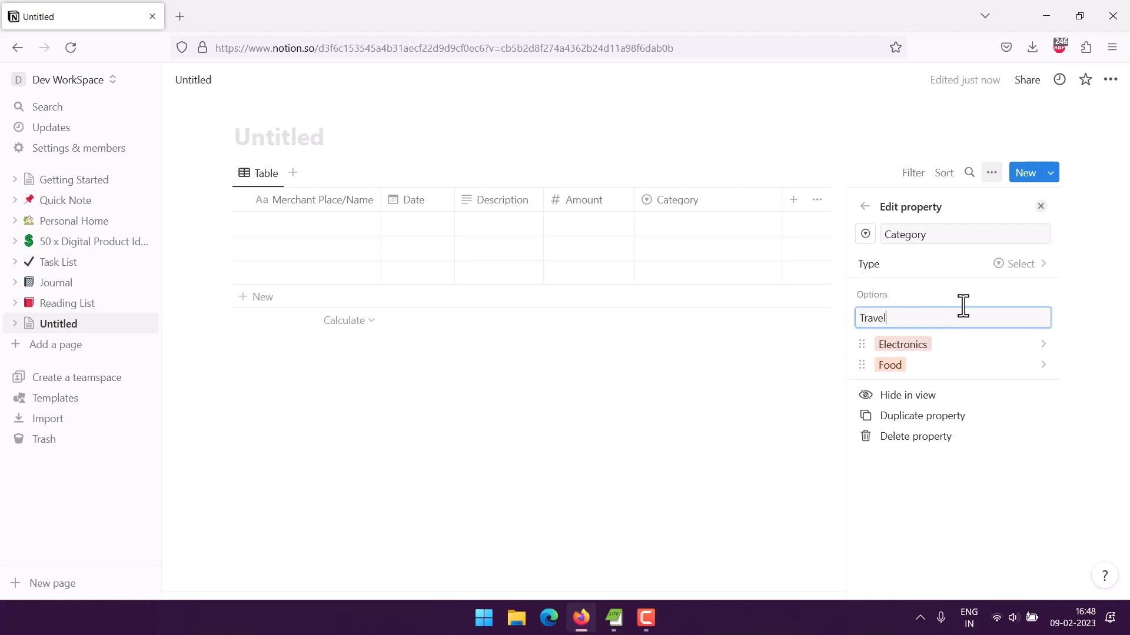
key(Return)
text(Mall)
key(Return)
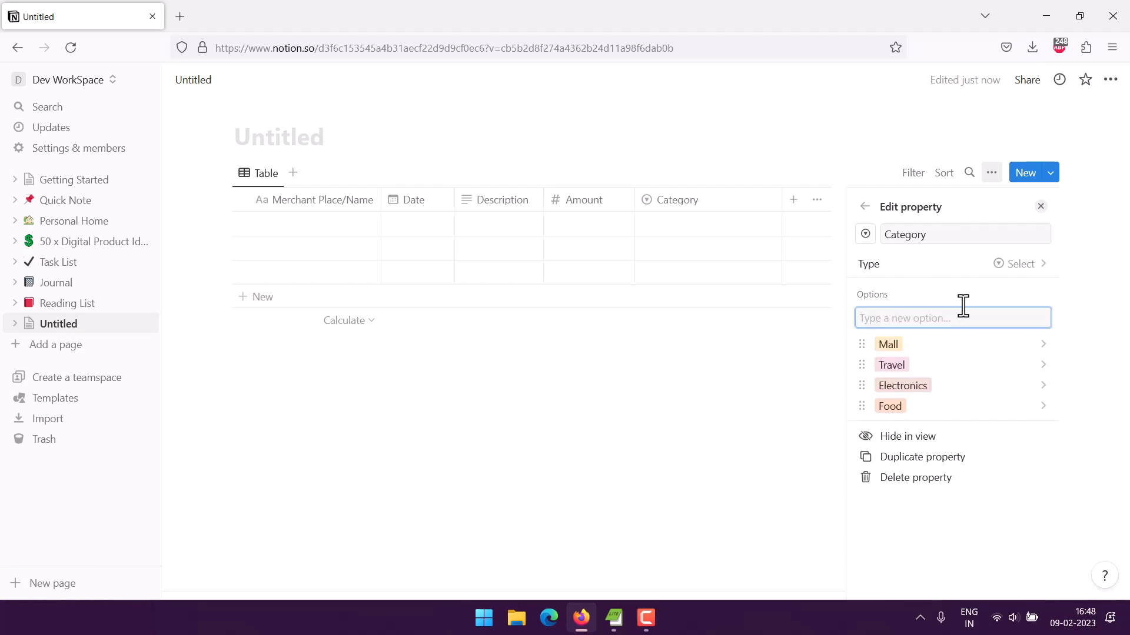
text(Online Expense)
key(Return)
text(S)
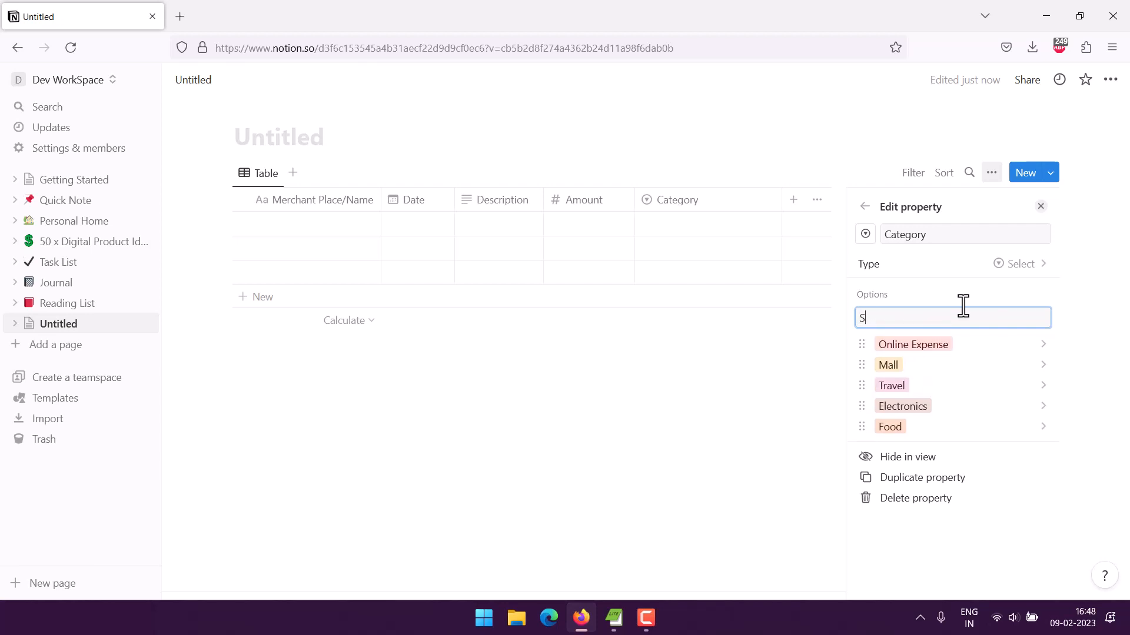
text(ubscriptions)
key(Return)
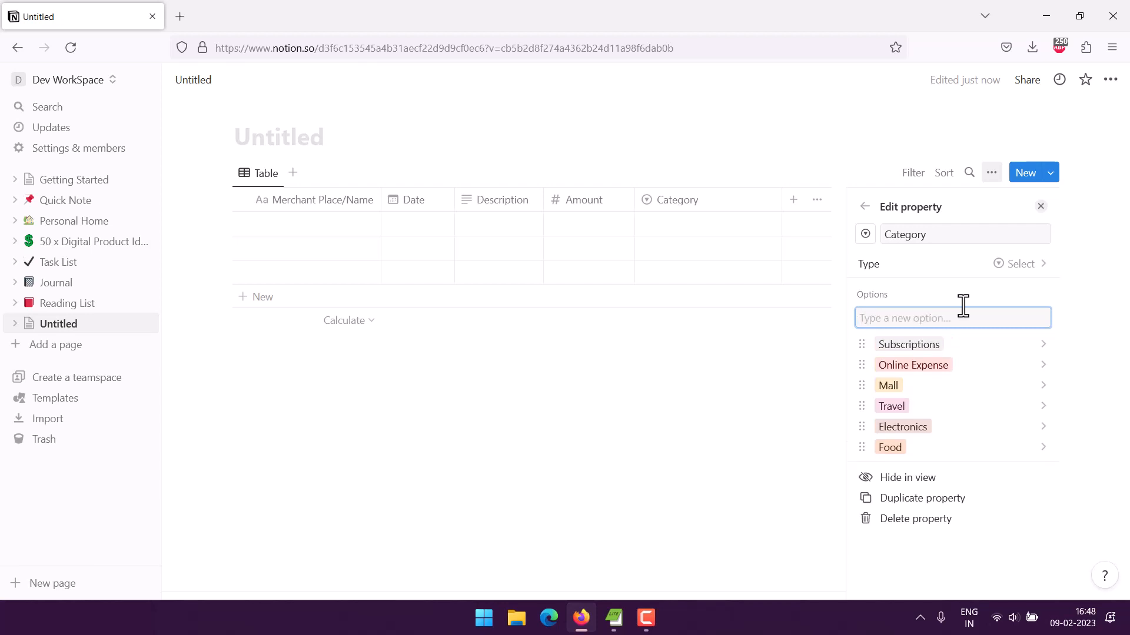
text(Others)
key(Return)
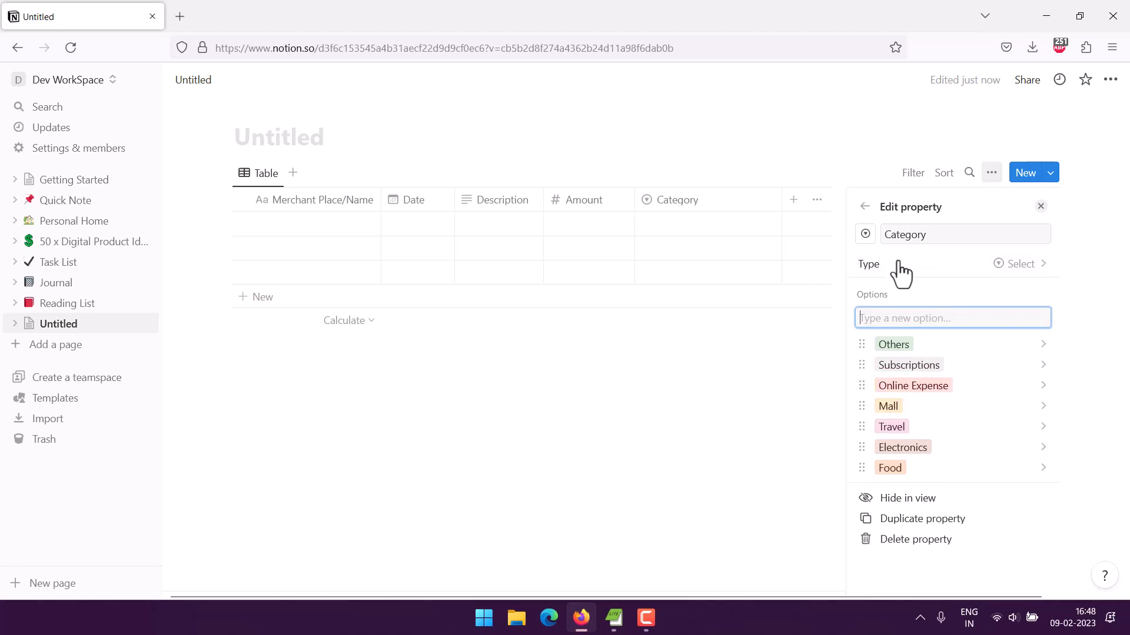
Step: Rename the Category property as Expense Type and narrow its column to fit the heading
click(933, 234)
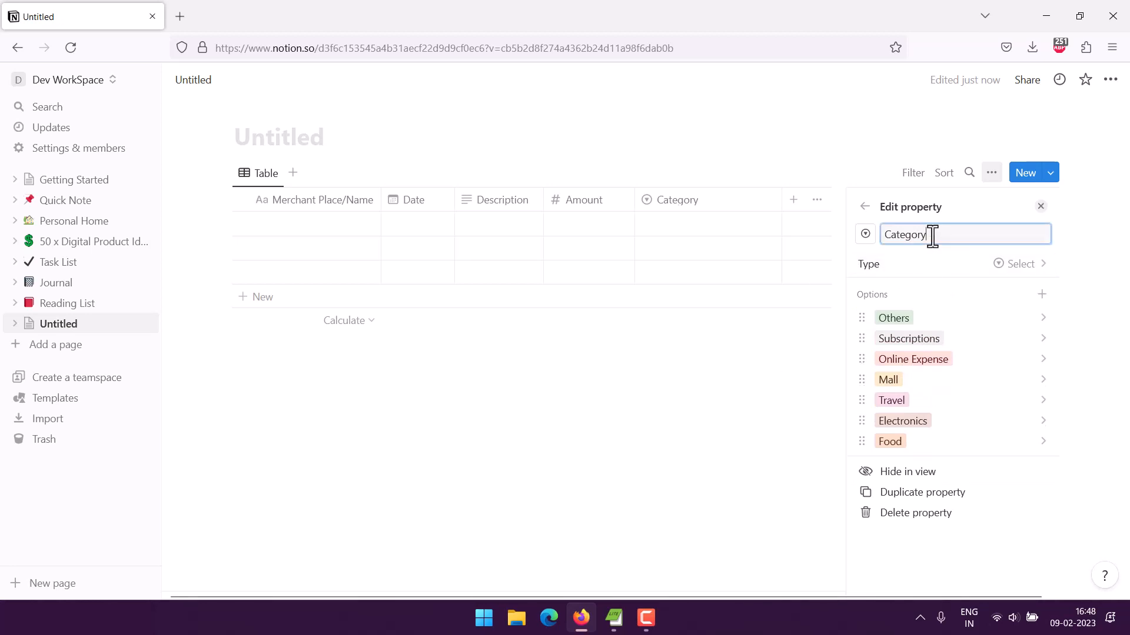
drag(933, 235, 852, 231)
text(Expense Type)
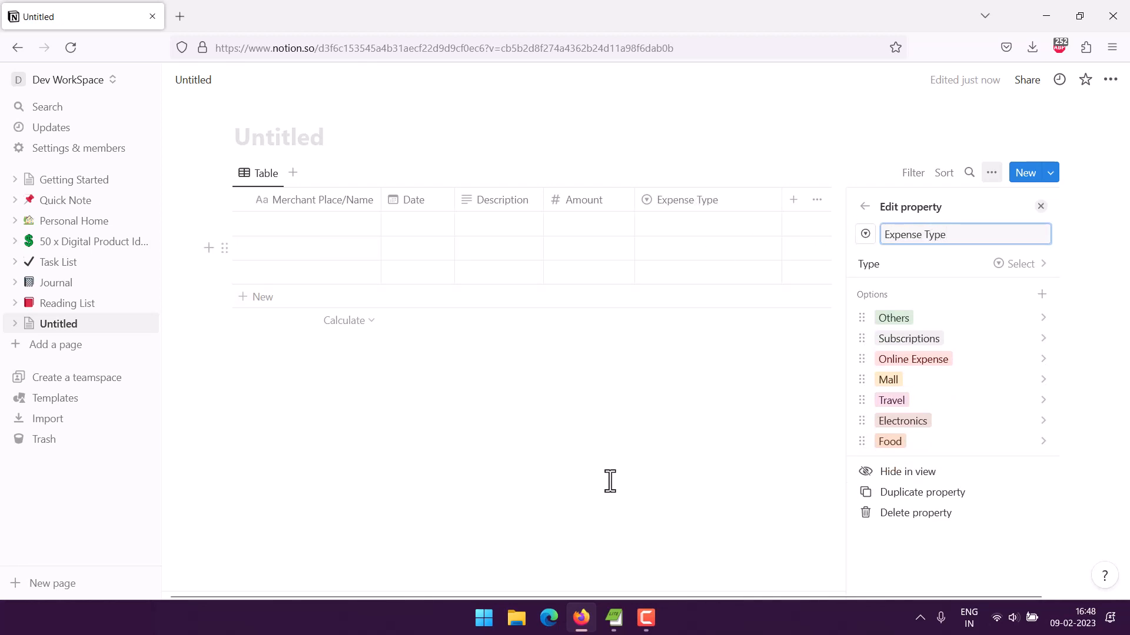
click(633, 404)
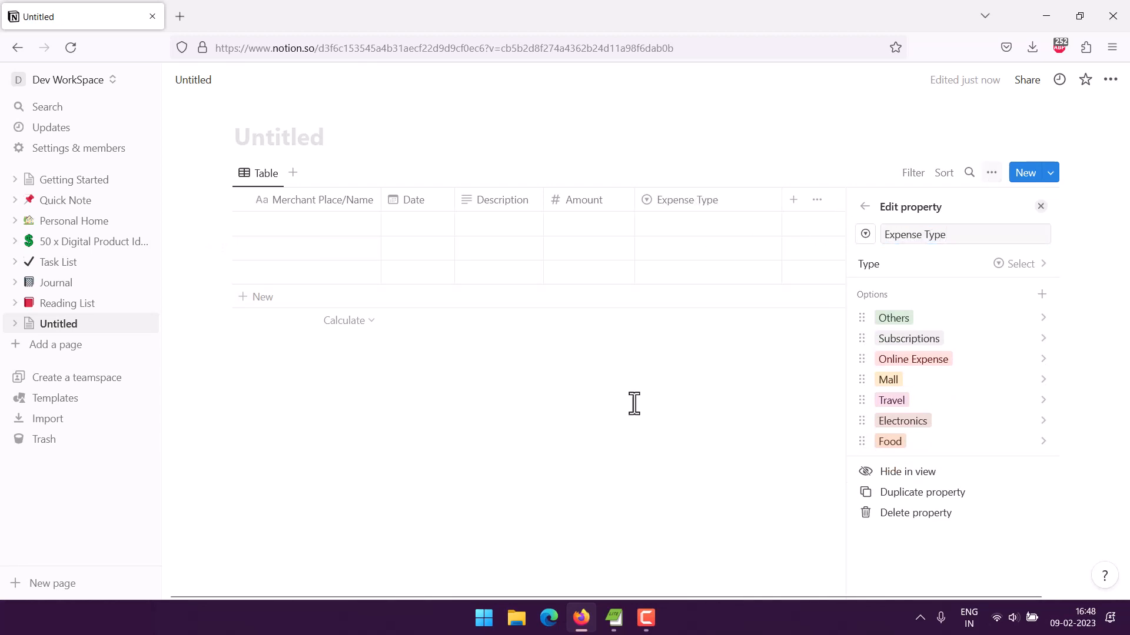
drag(782, 200, 732, 199)
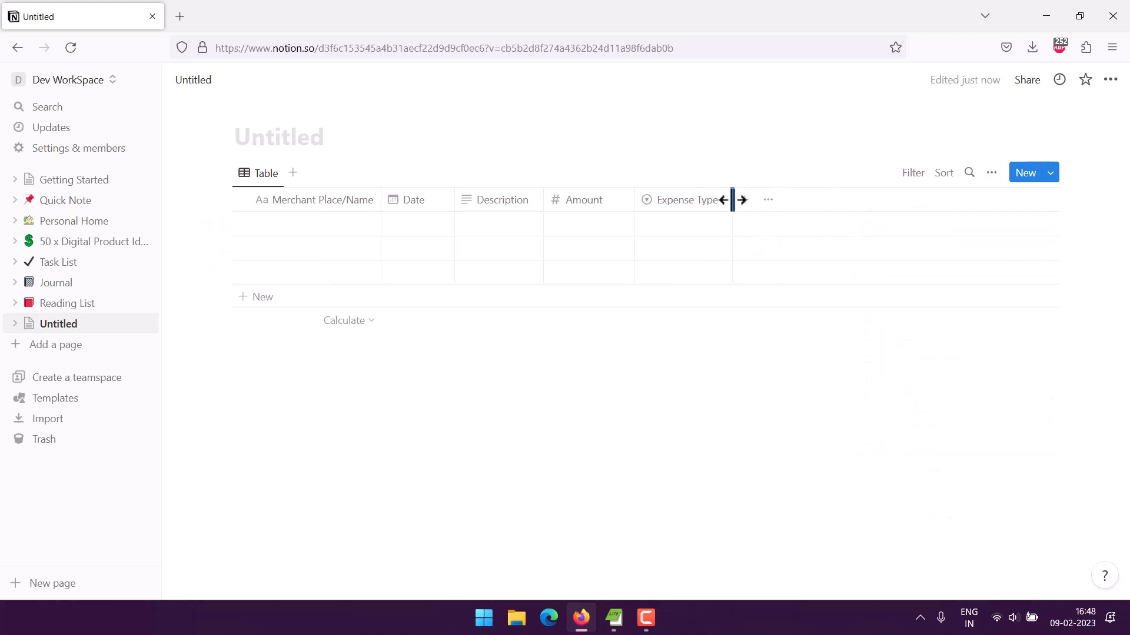
Step: Add a text property named Notes after the Expense Type column
click(744, 201)
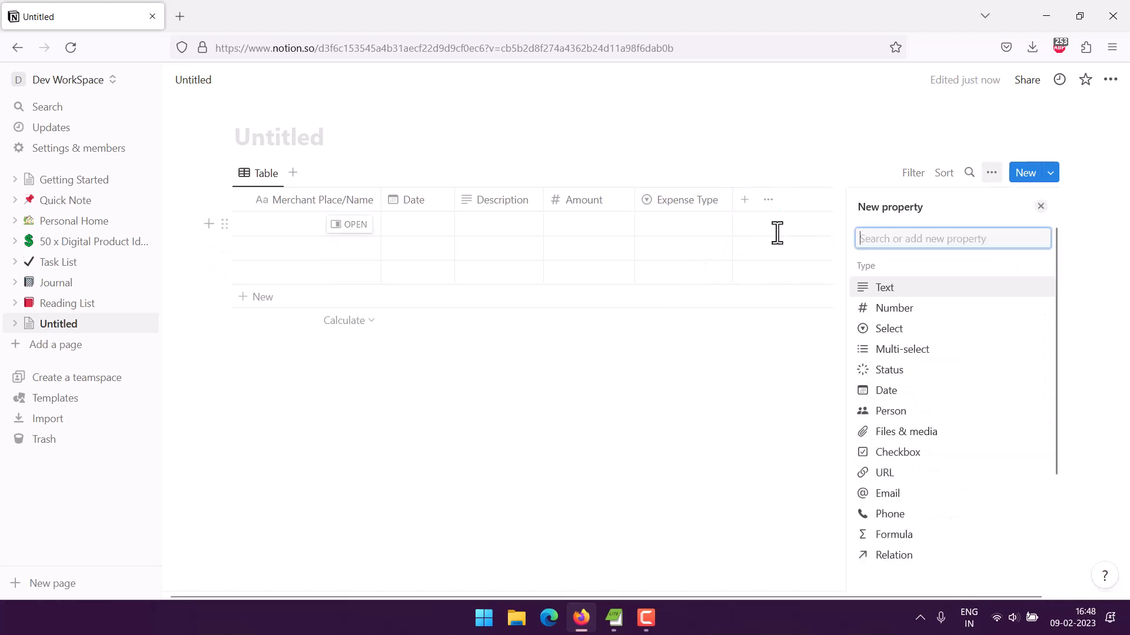
click(908, 291)
text(Notes)
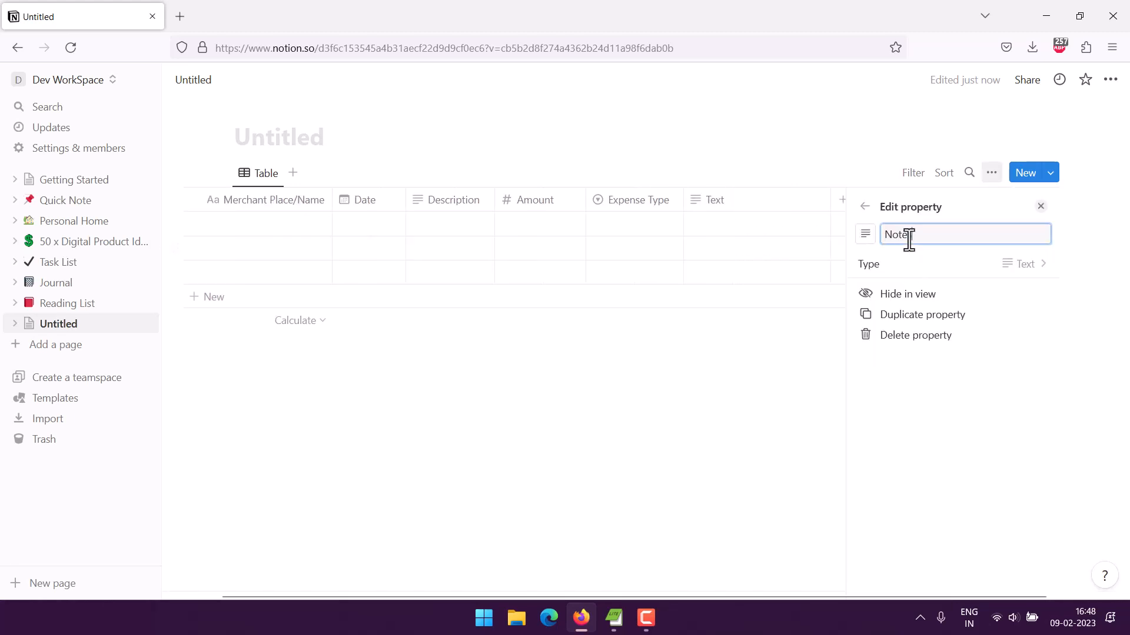
click(612, 413)
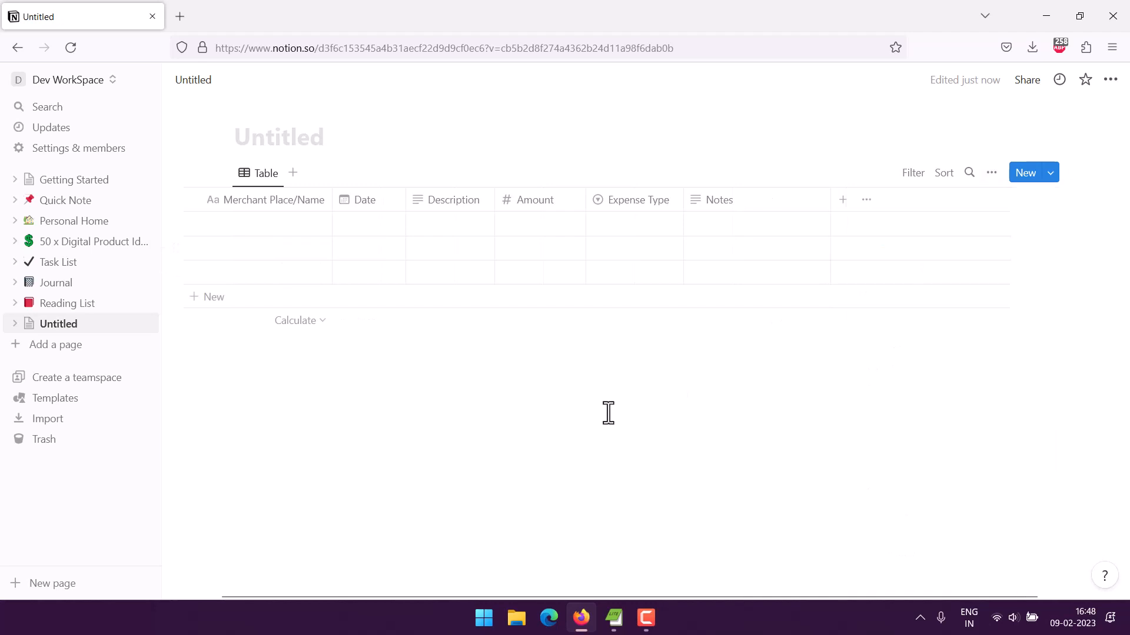
Step: Start the first table row with the merchant JIO and the date February 8, 2023
click(219, 229)
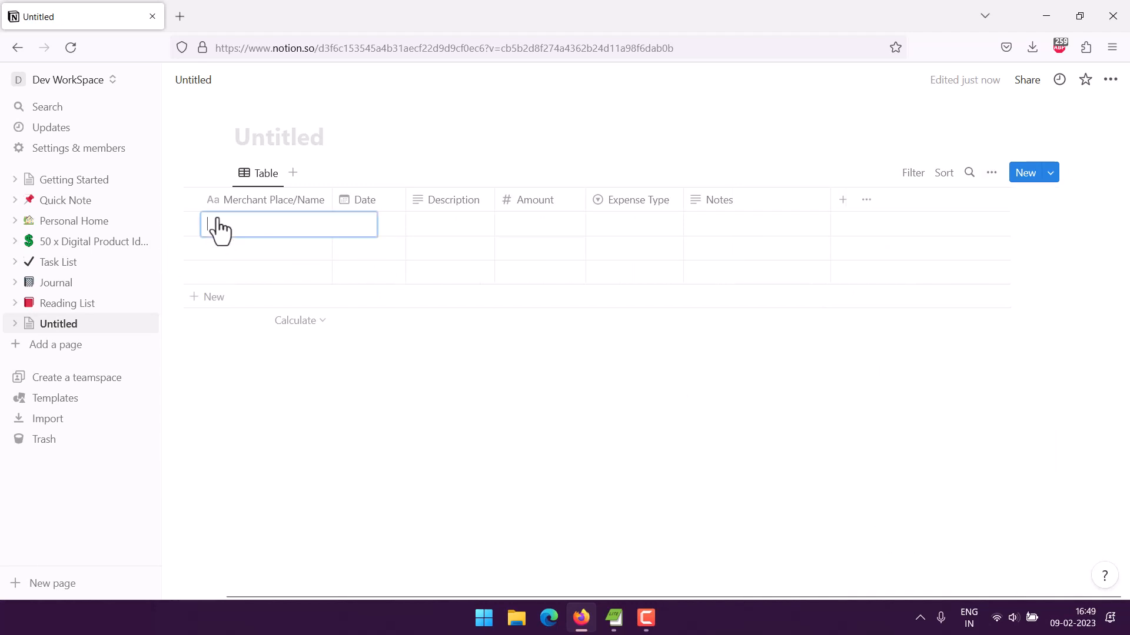
key(Return)
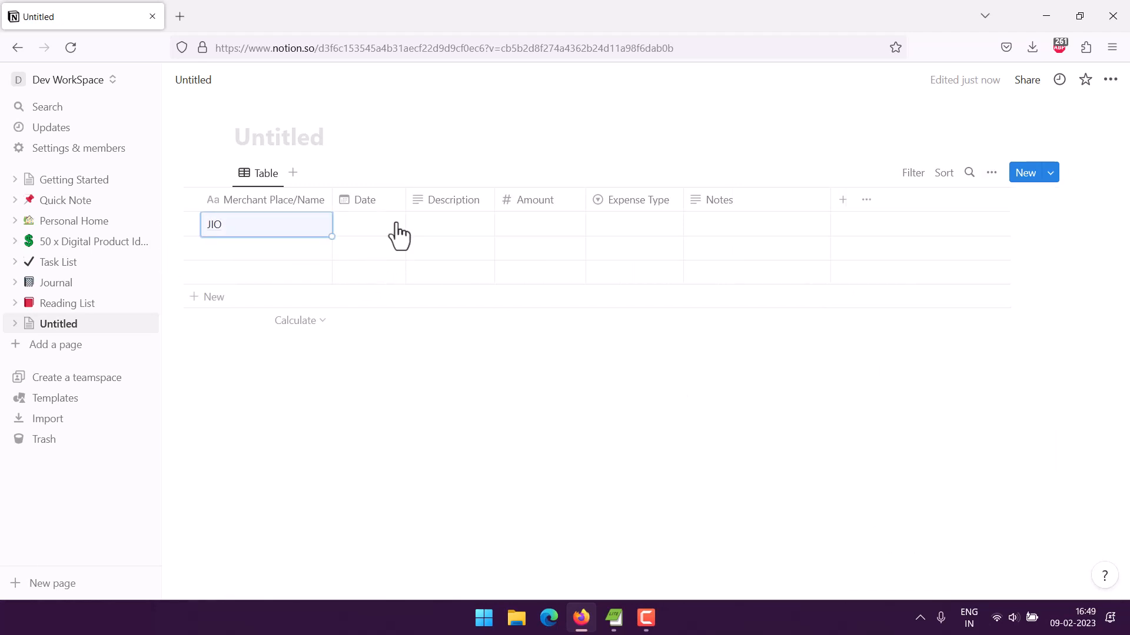
click(396, 236)
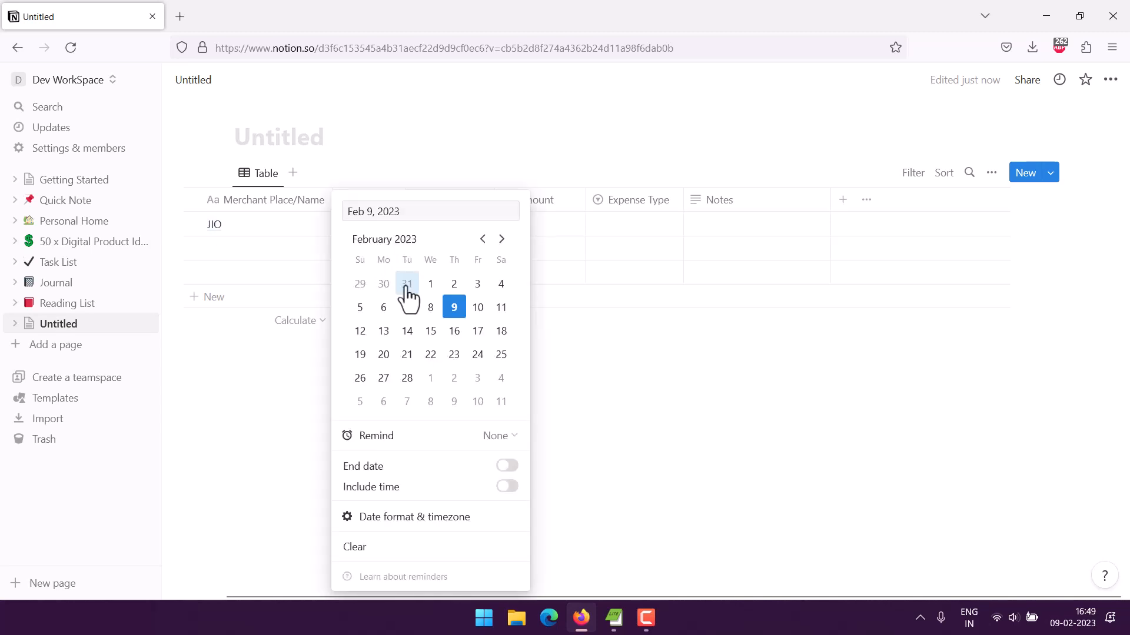
click(430, 307)
click(433, 162)
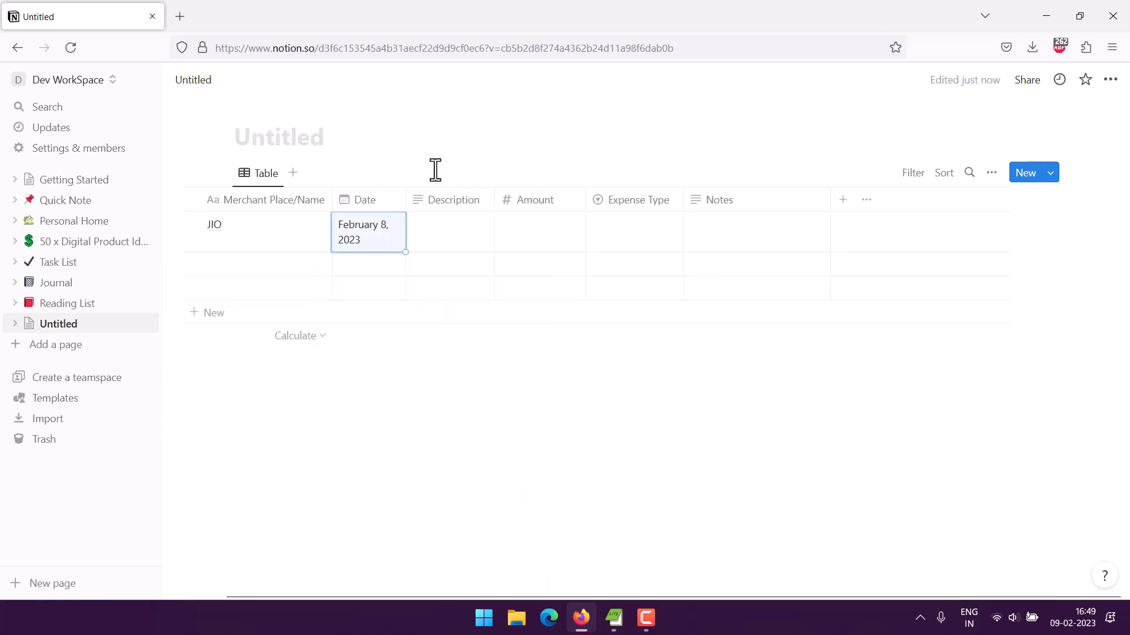
Step: Enter Recharges as the description of the JIO row
click(440, 238)
text(Rechar)
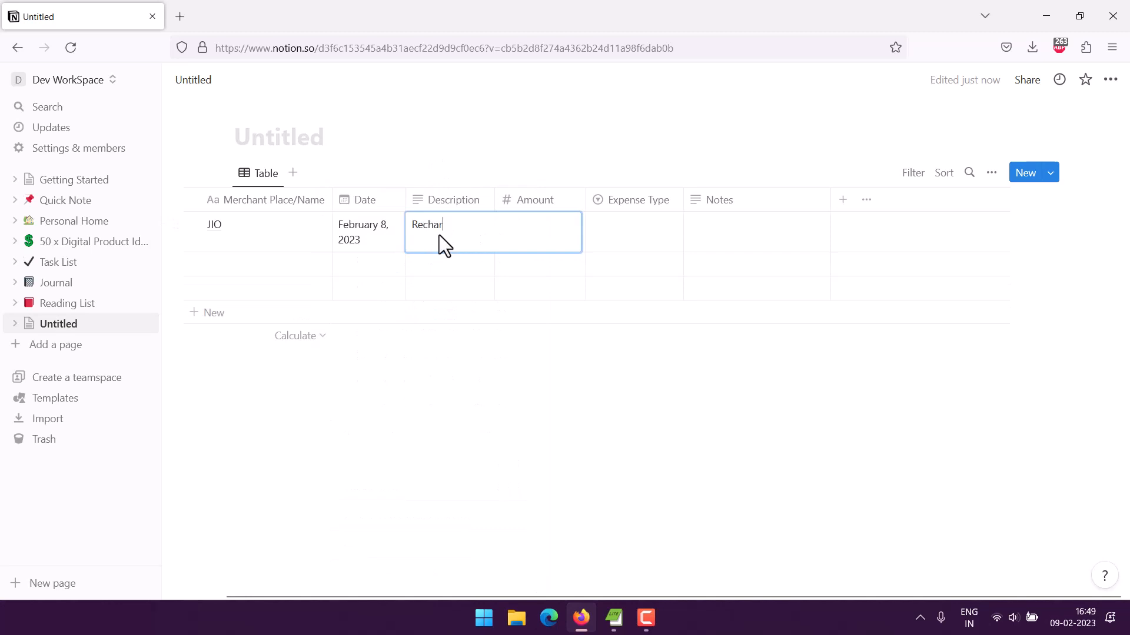
text(ges)
key(Return)
key(Right)
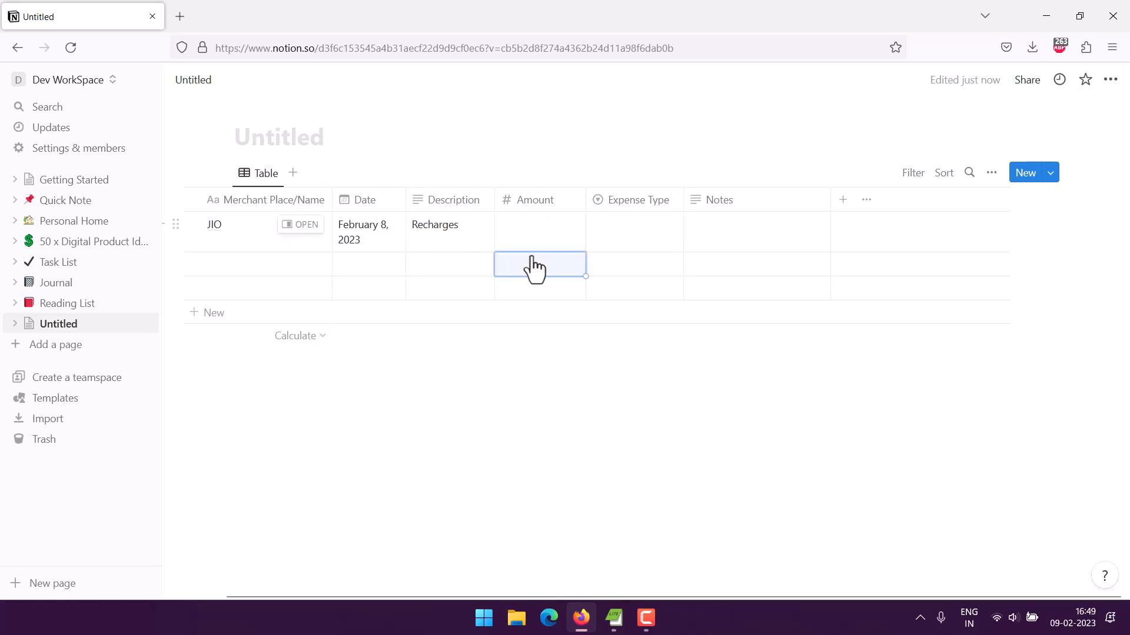
Step: Set the JIO row's amount to 999 and its expense type to Subscriptions
click(526, 227)
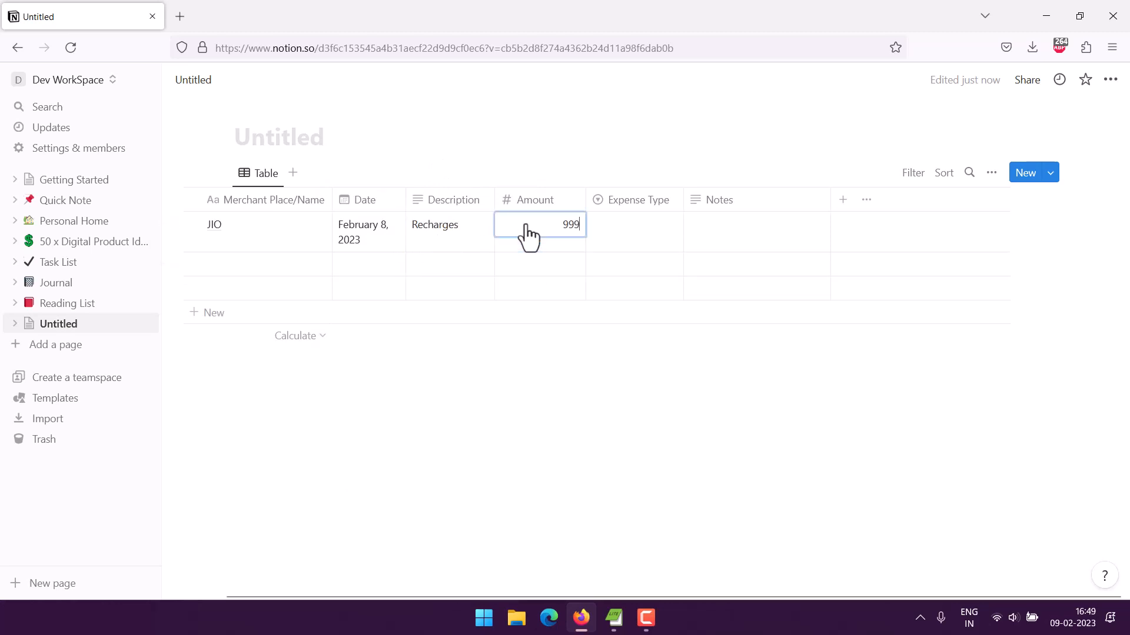
key(Tab)
click(646, 244)
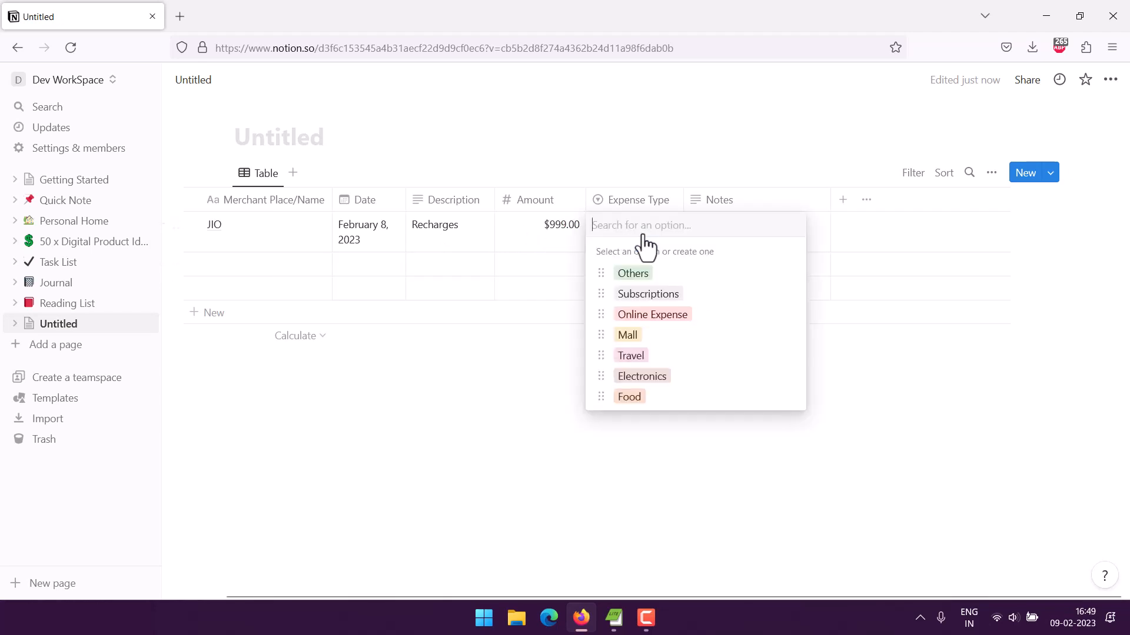
click(648, 295)
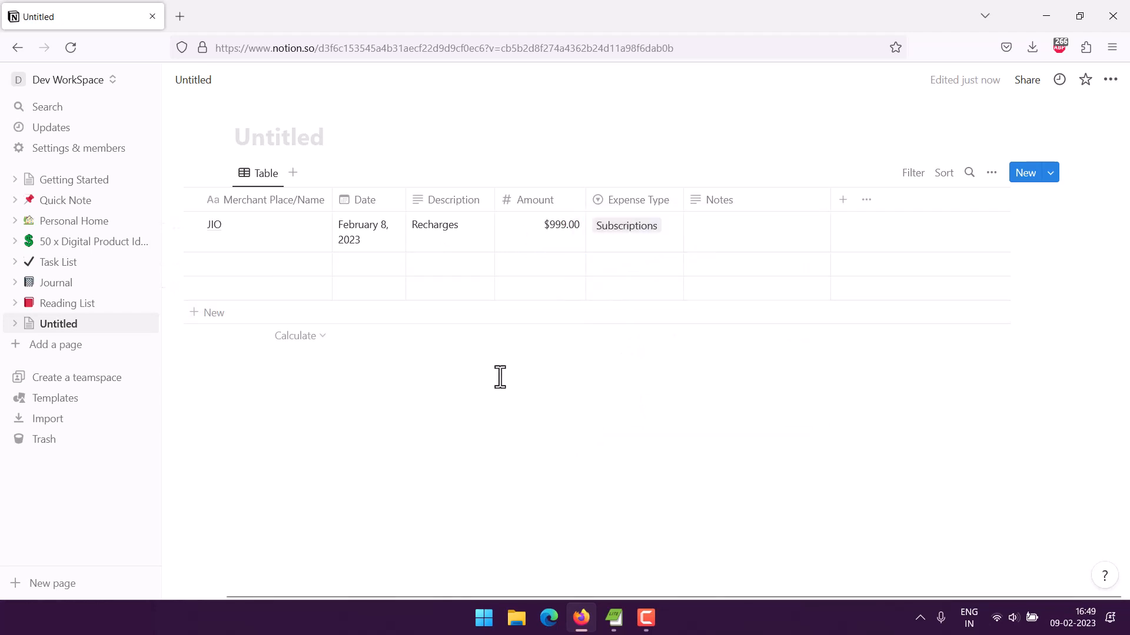
Step: Title the untitled page Credit Card Expense Tracker
click(281, 136)
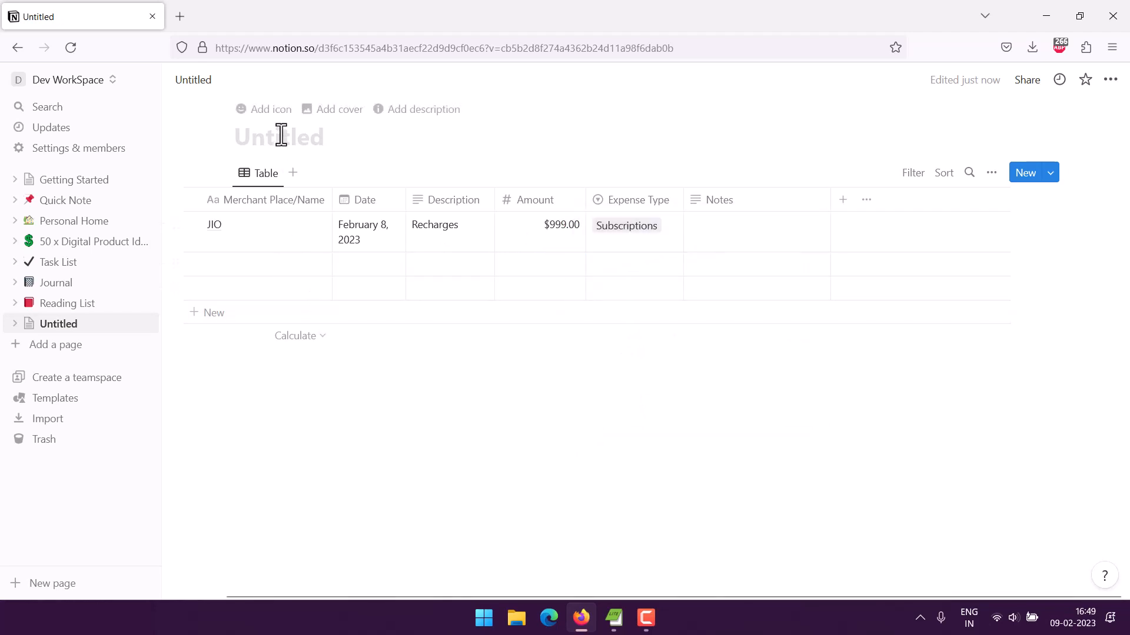
text(Credit)
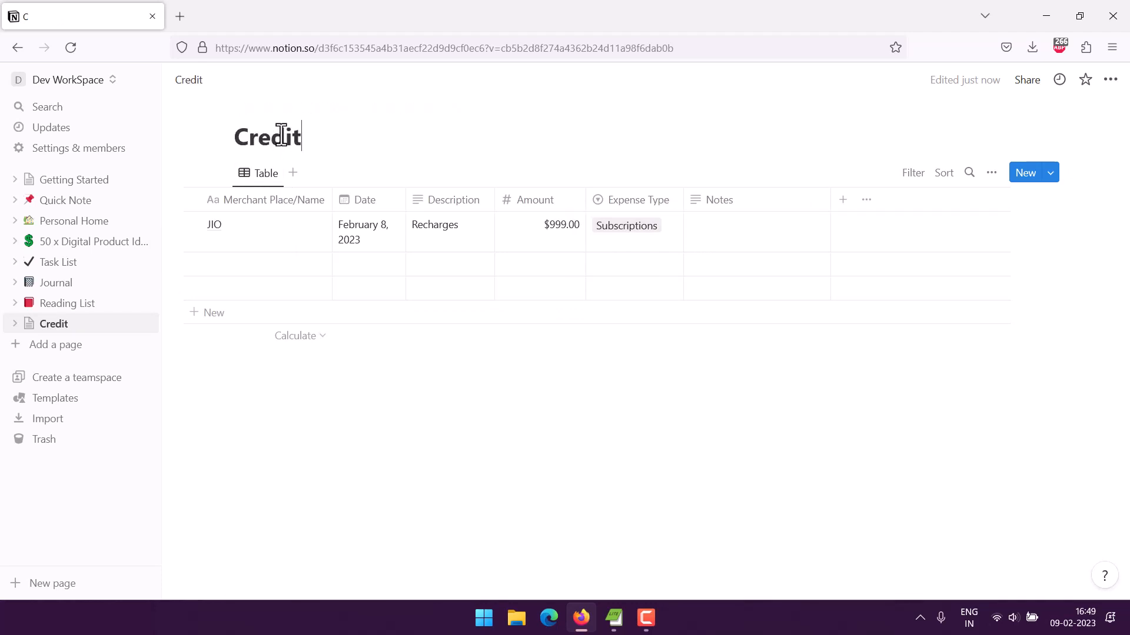
text( Card Ex)
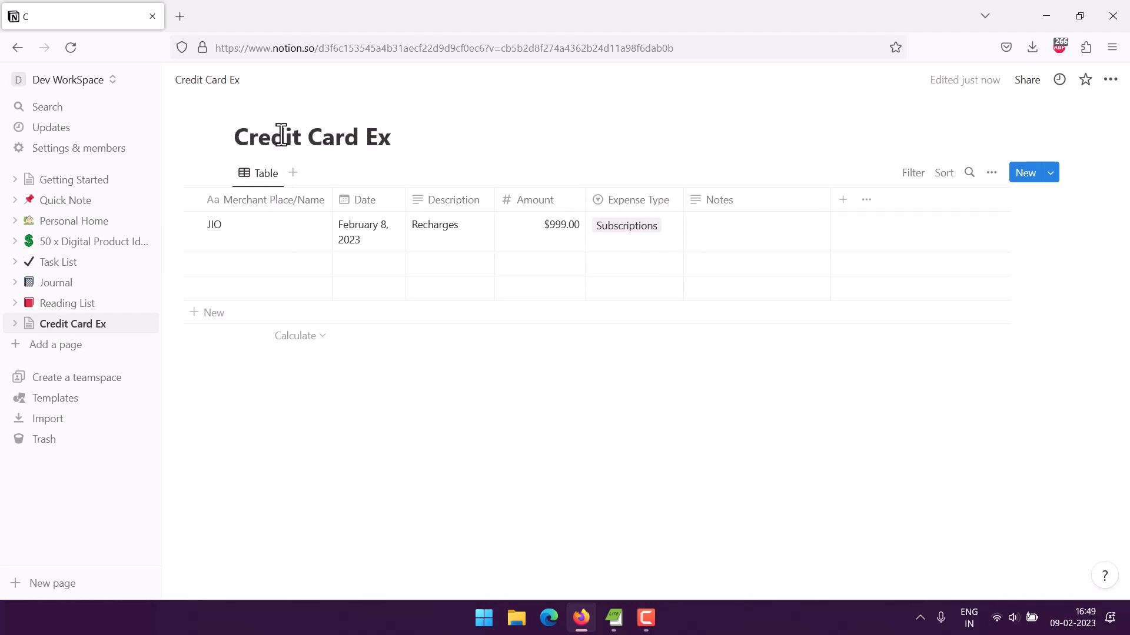
text(pense Tracker)
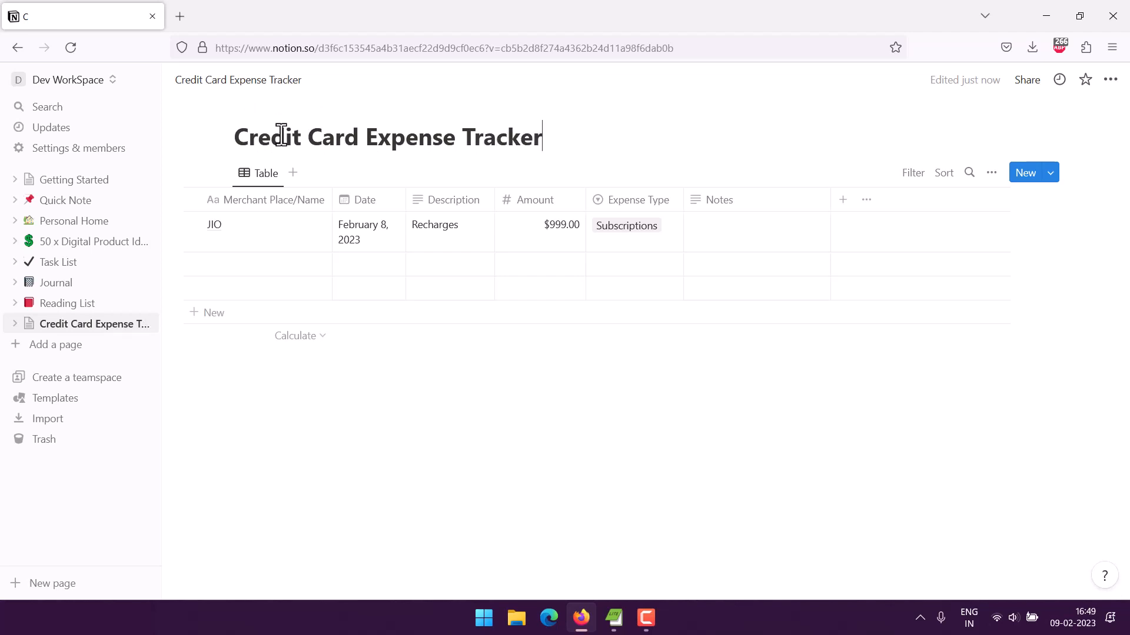
Step: Fill in the second table row with the merchant Sizzlers and the date February 6, 2023
click(235, 266)
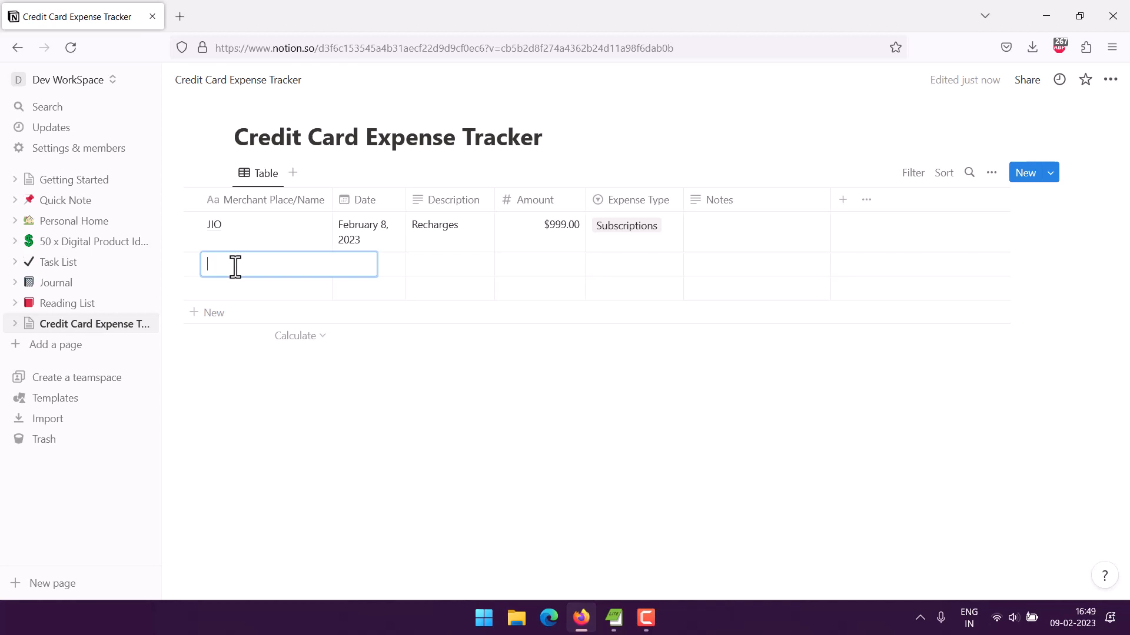
text(Sizzlers)
key(Tab)
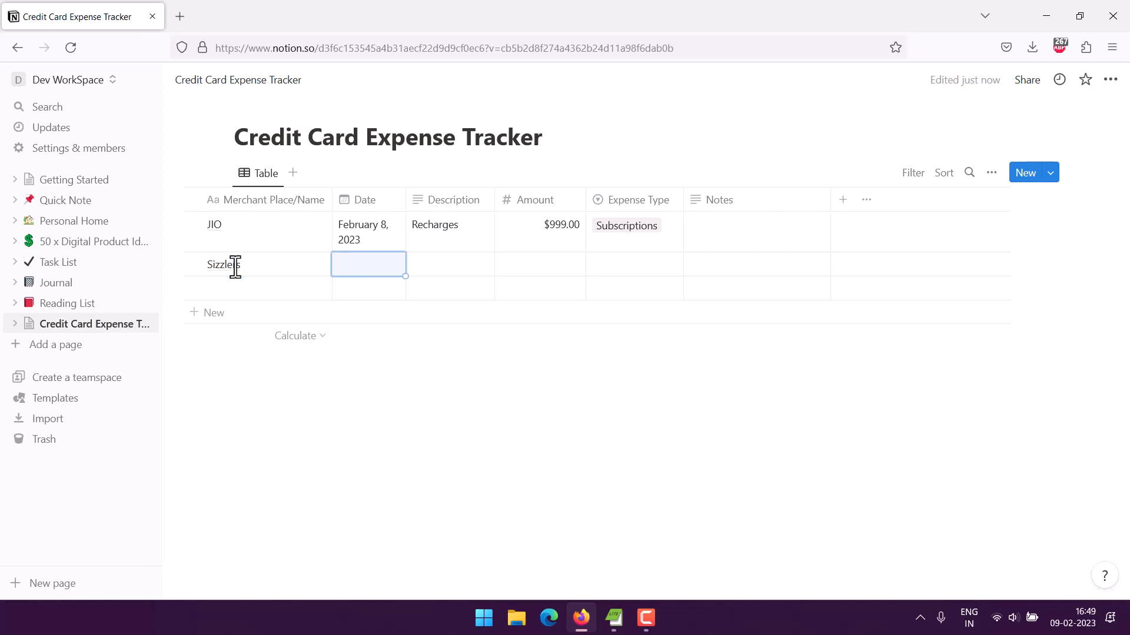
click(387, 270)
click(383, 307)
click(461, 283)
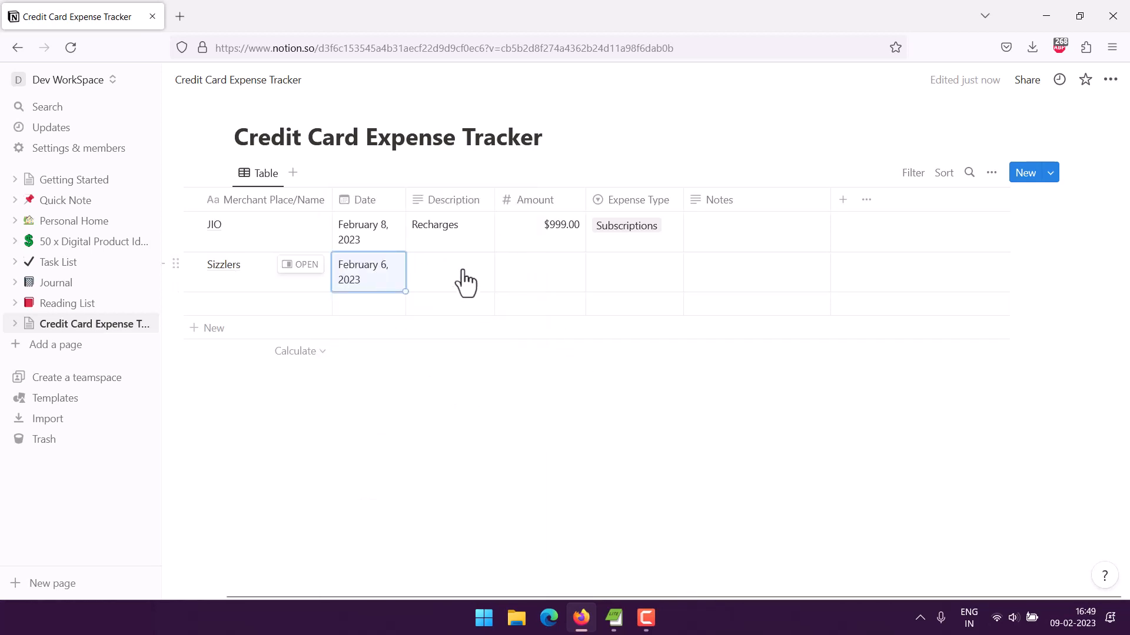
Step: Enter Dinner as the description and 499 as the amount in the Sizzlers row
click(460, 274)
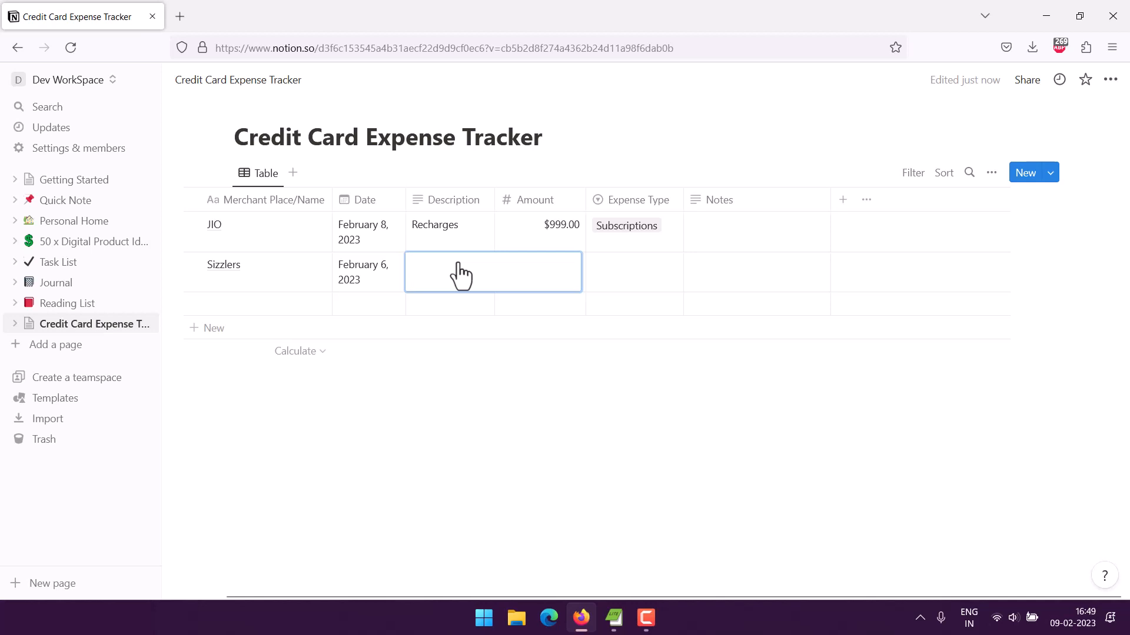
text(Dinner)
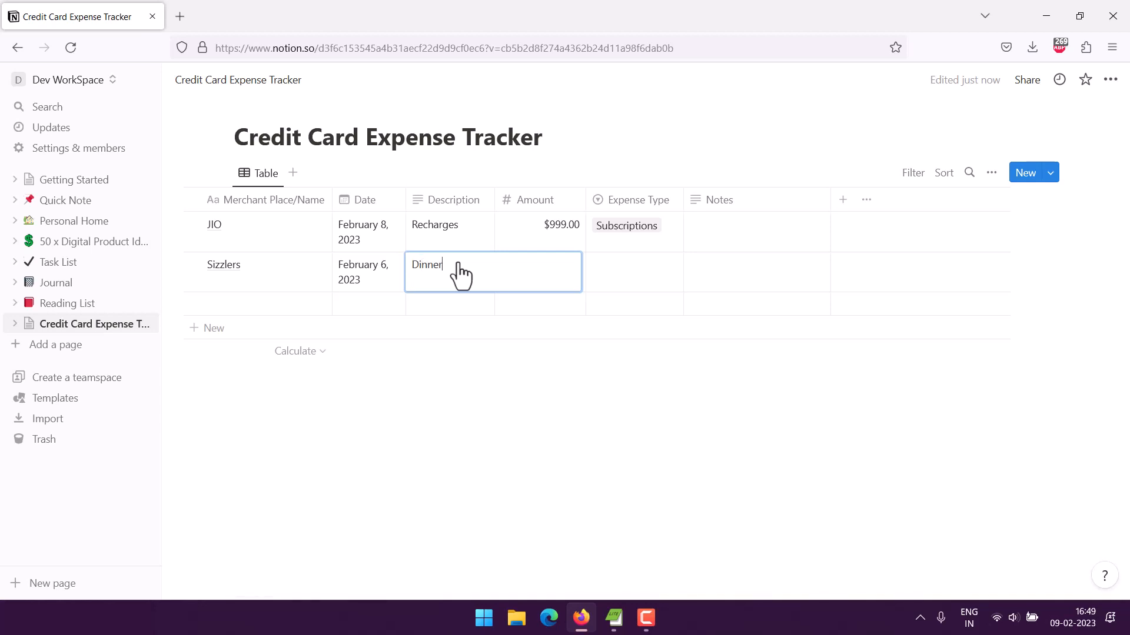
click(570, 276)
click(569, 276)
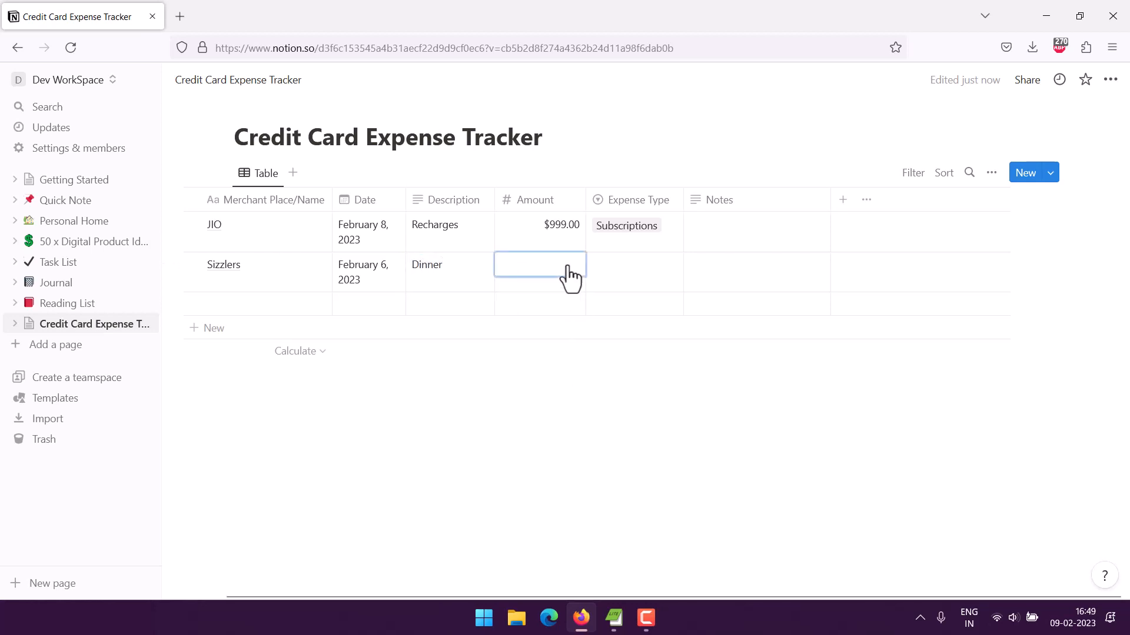
text(499)
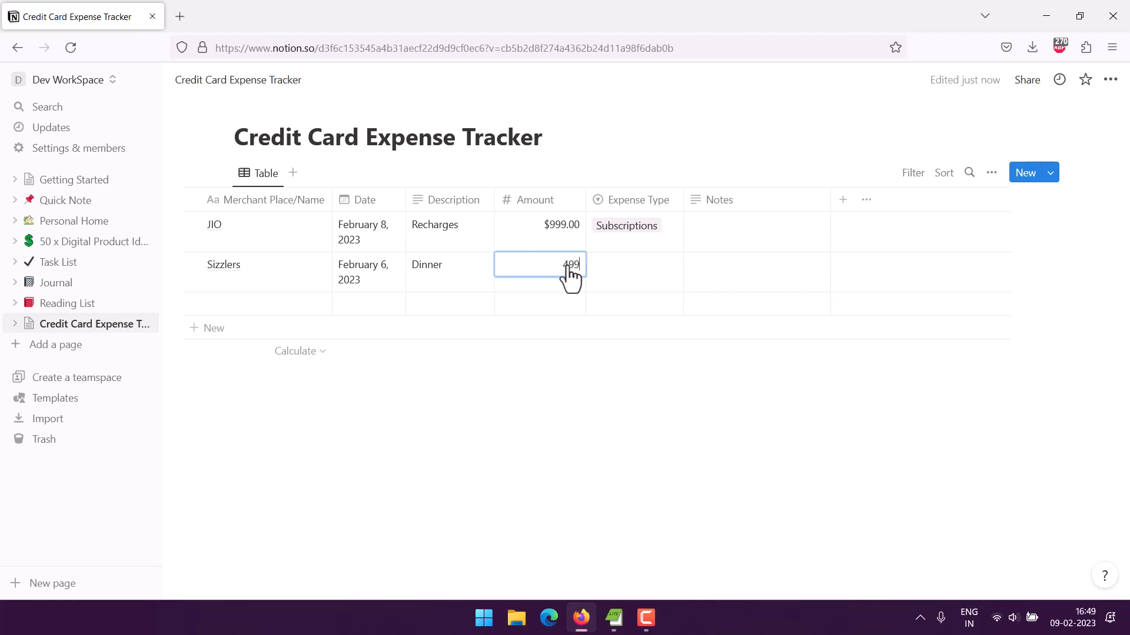
Step: Set the expense type of the Sizzlers row to Mall
click(612, 405)
click(635, 280)
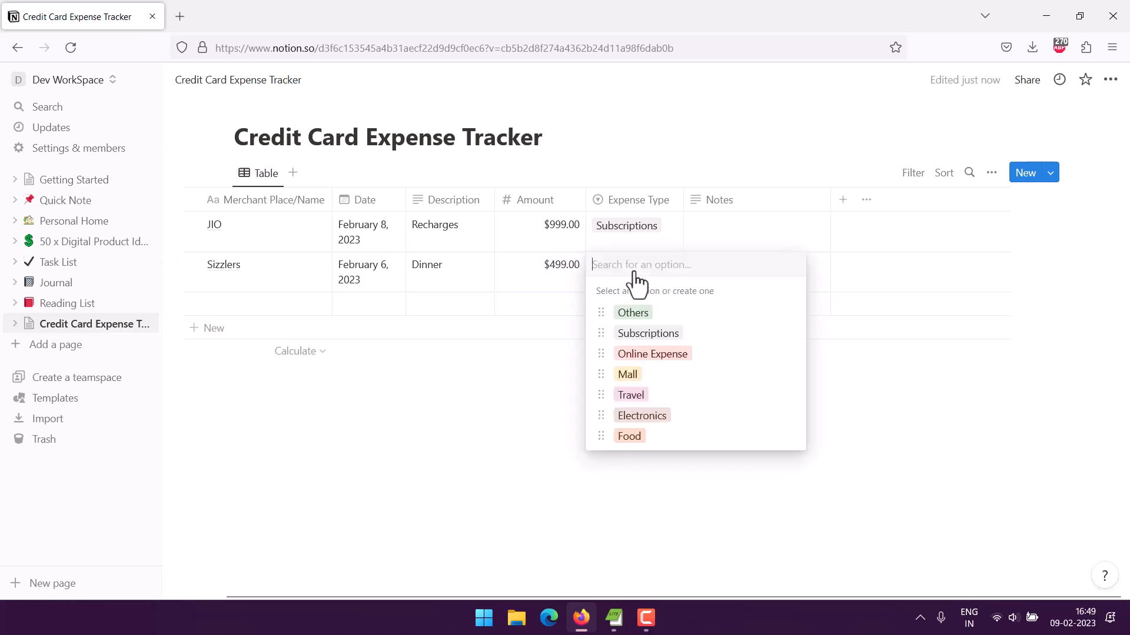
click(636, 375)
click(590, 399)
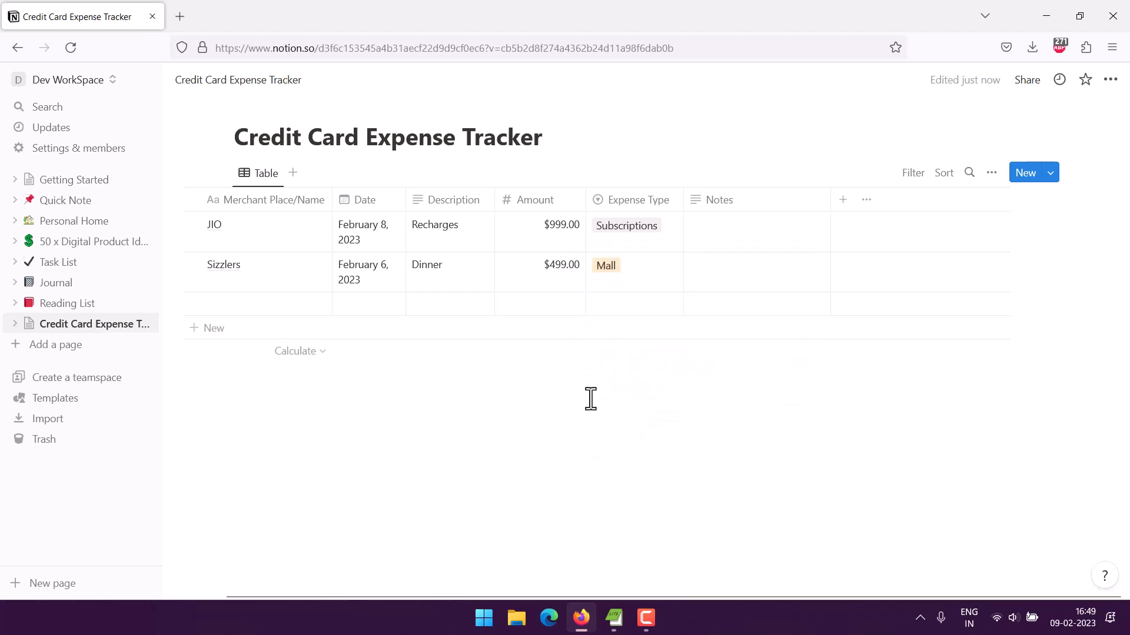